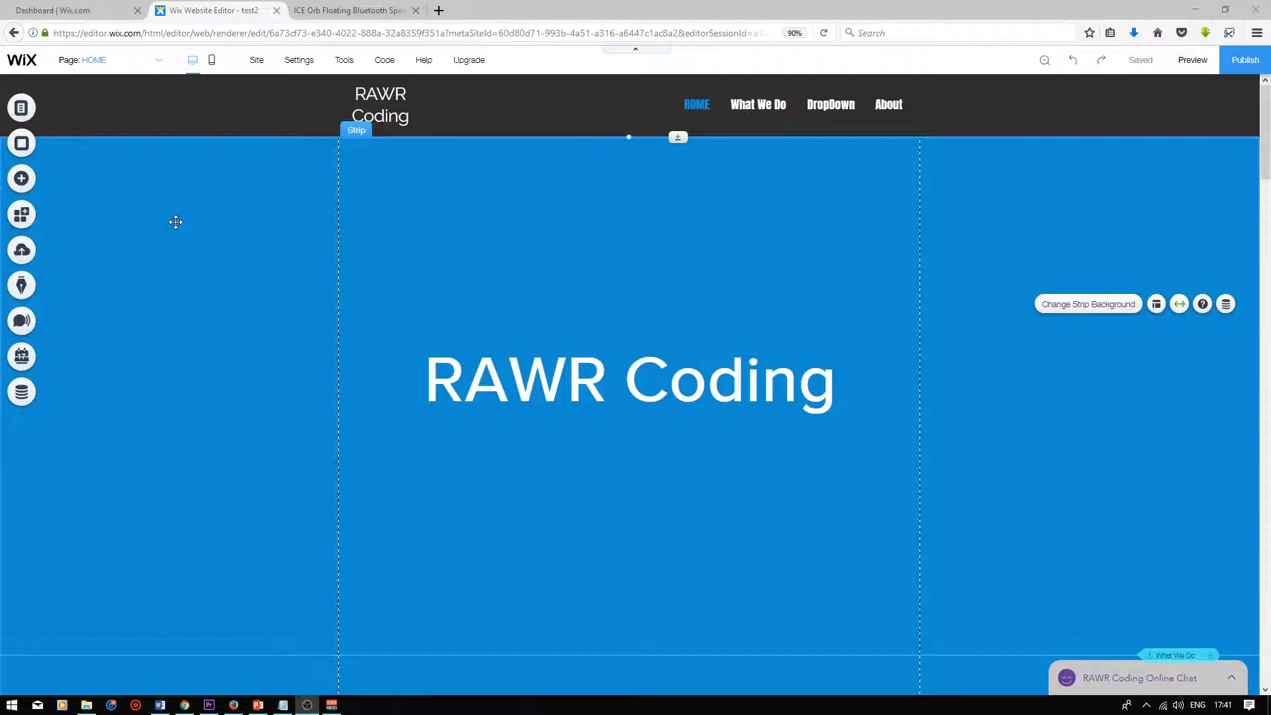
Add an online store to the site and start it
click(26, 186)
mouse_move(74, 474)
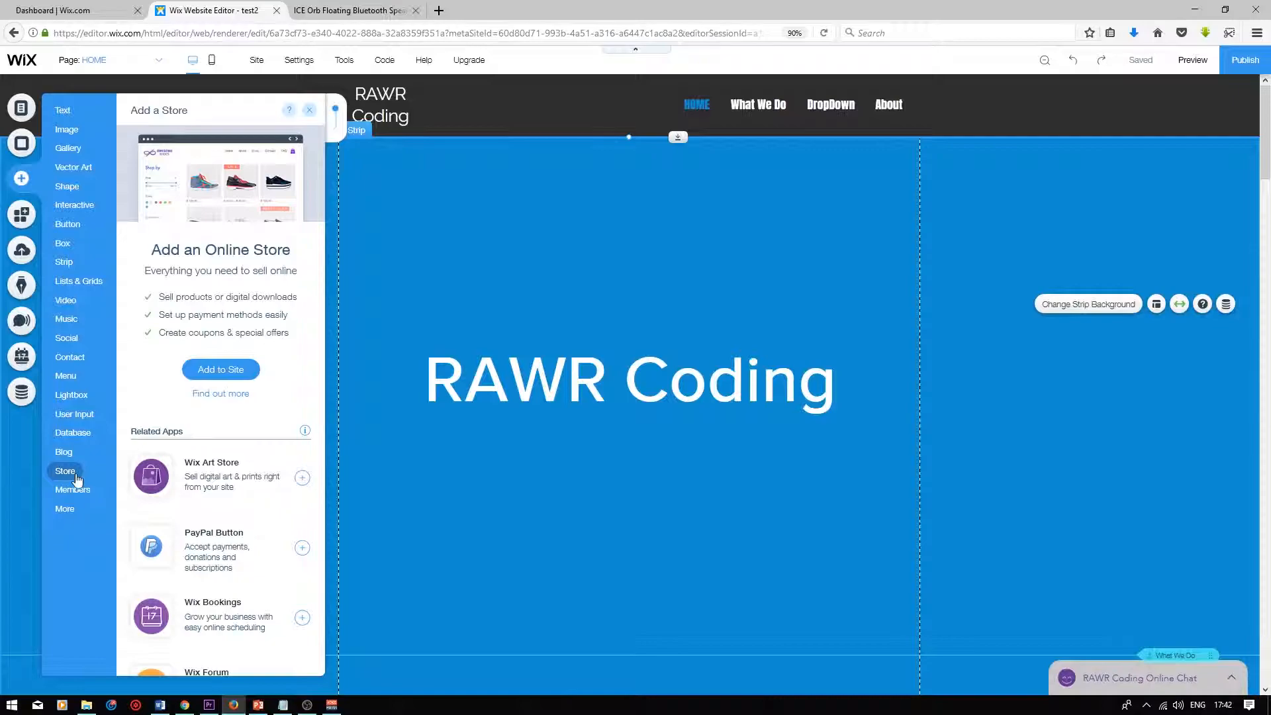
click(221, 370)
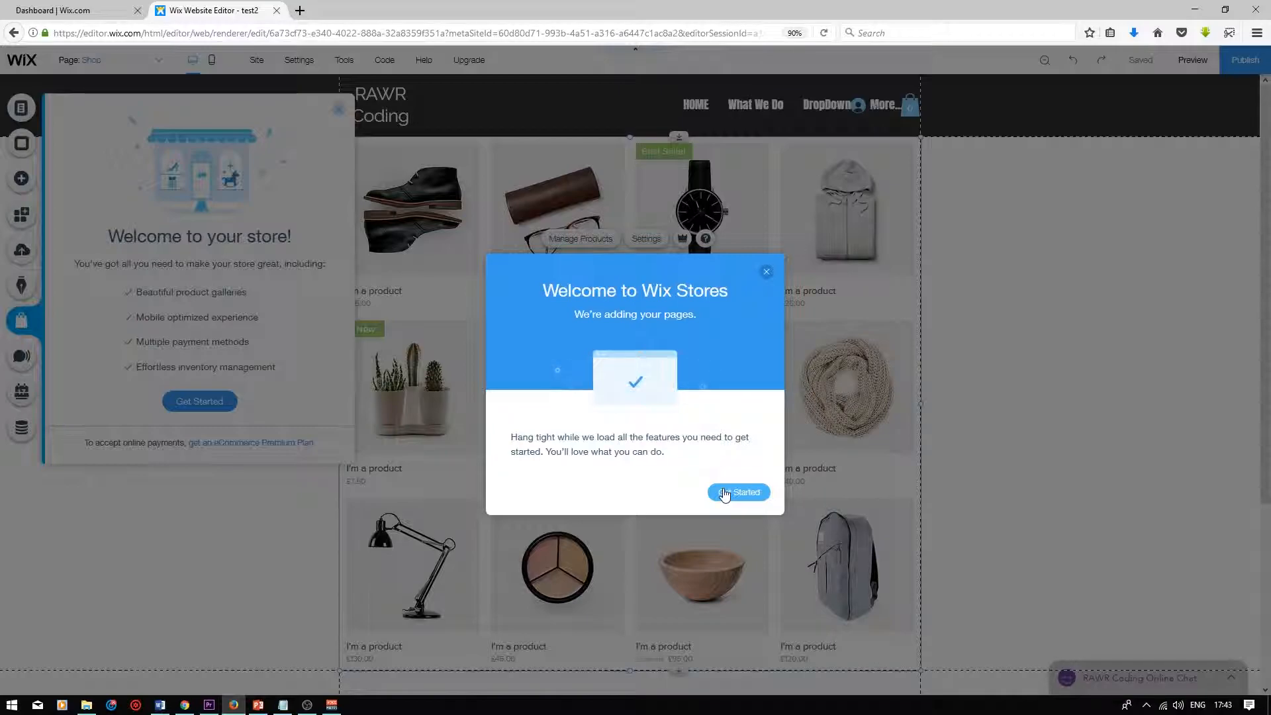
click(737, 492)
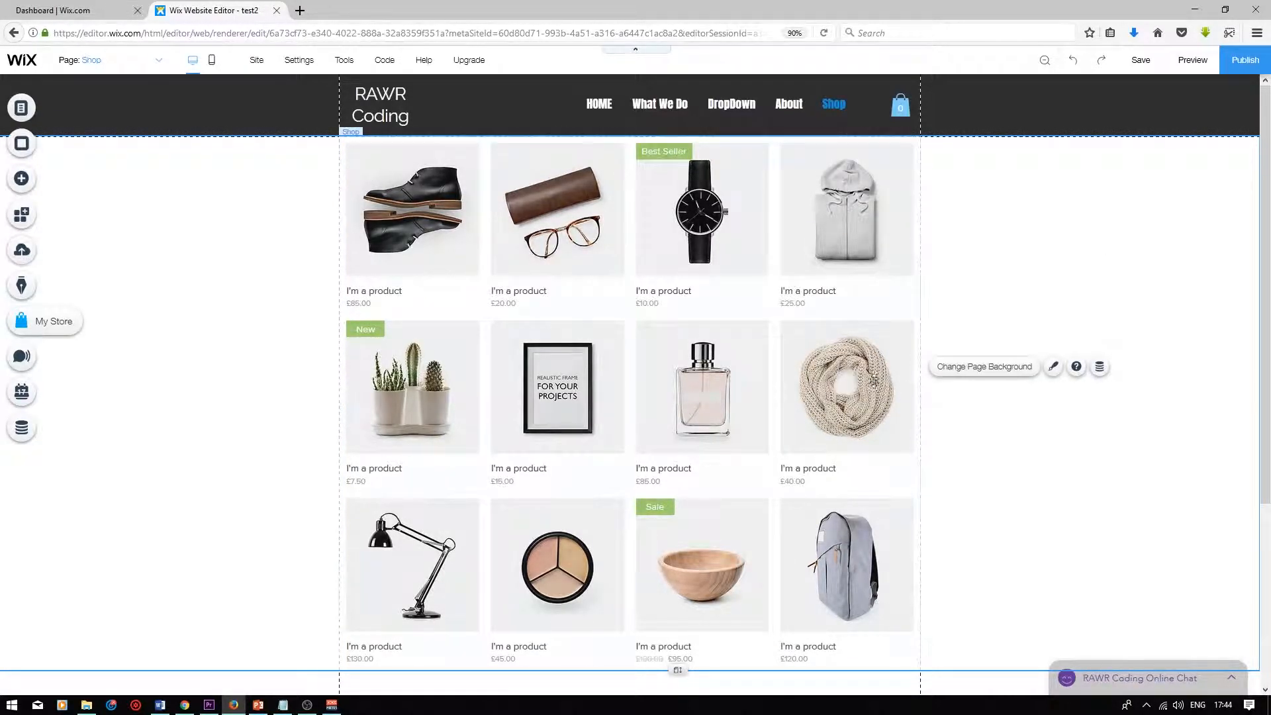
Open product management and delete all the sample products from the store
click(580, 316)
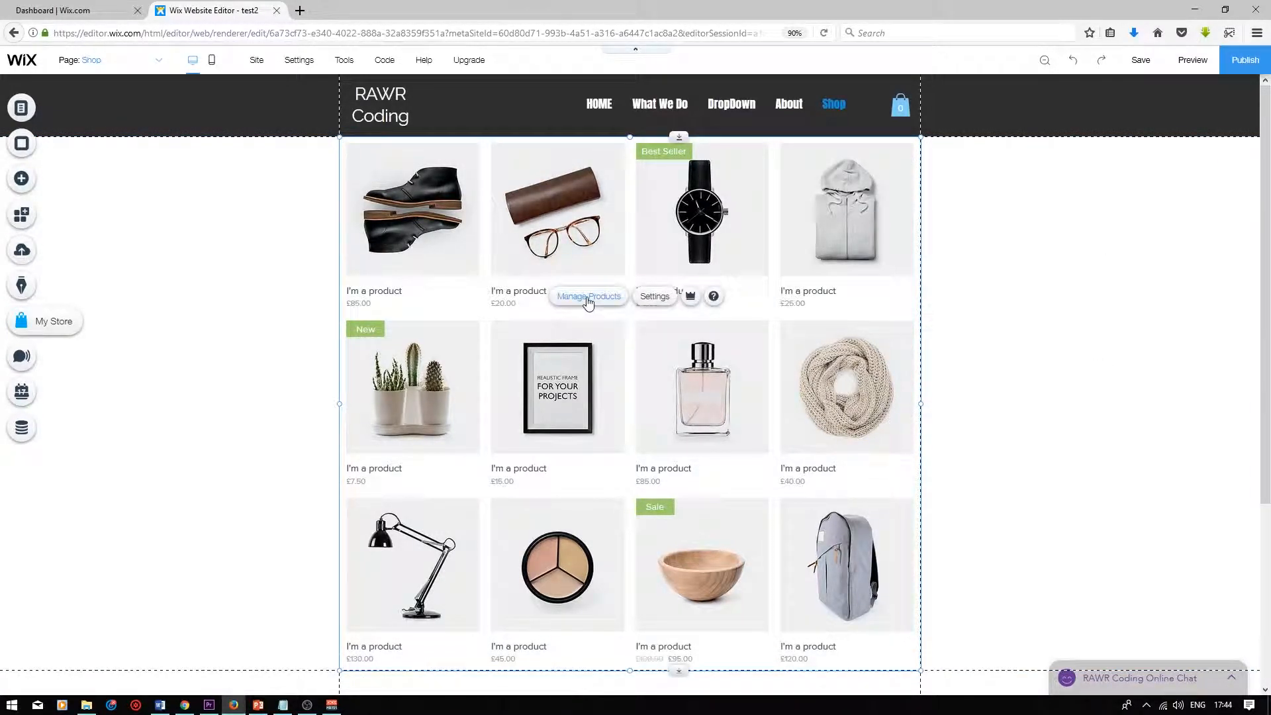
click(589, 299)
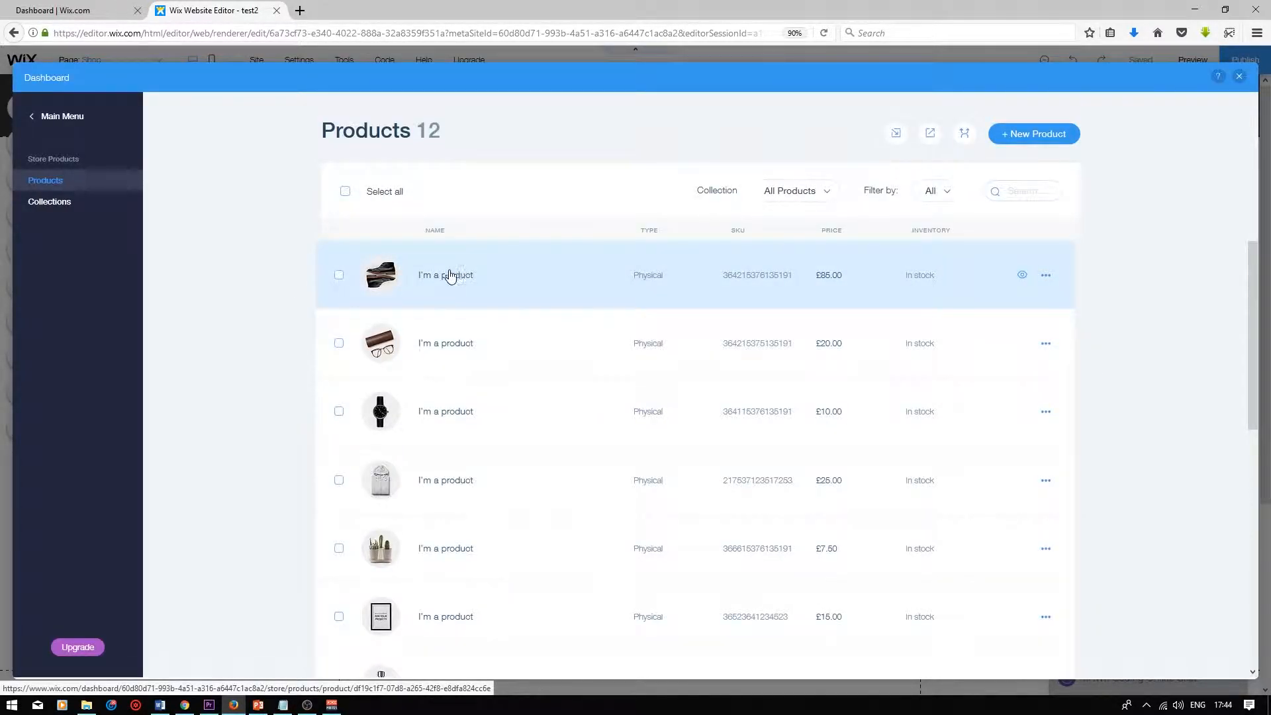
click(343, 192)
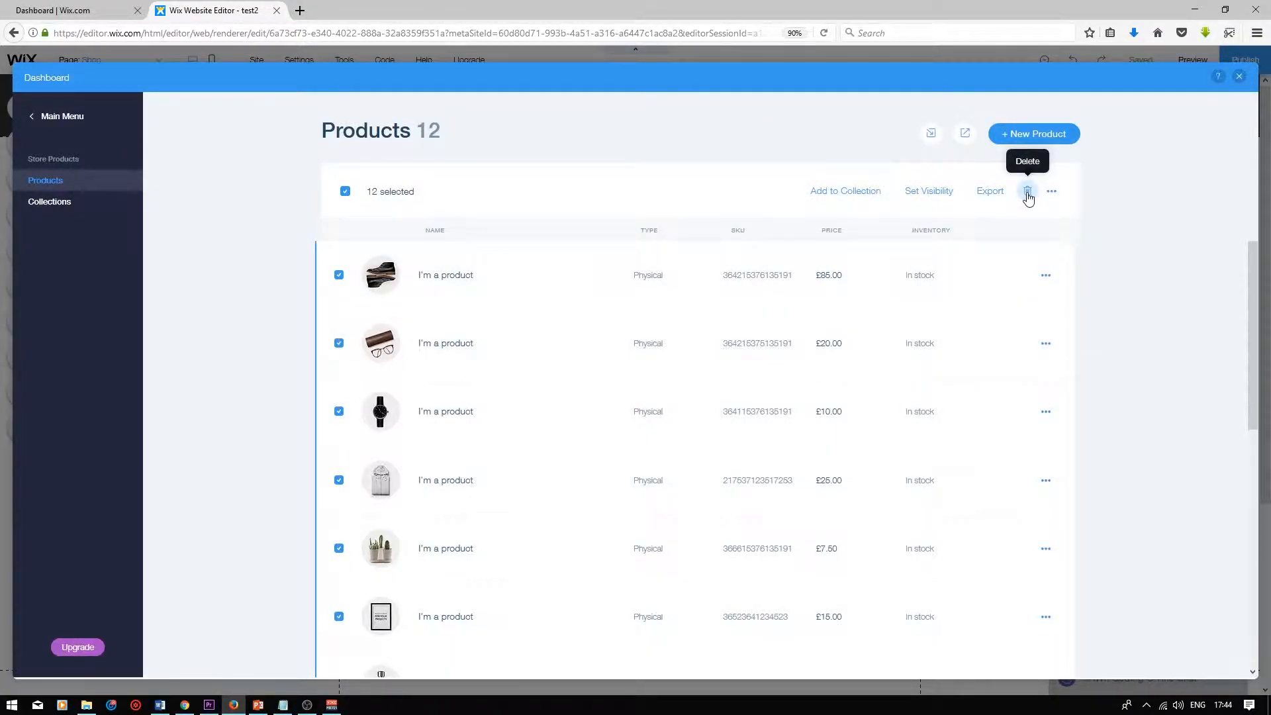
click(1027, 191)
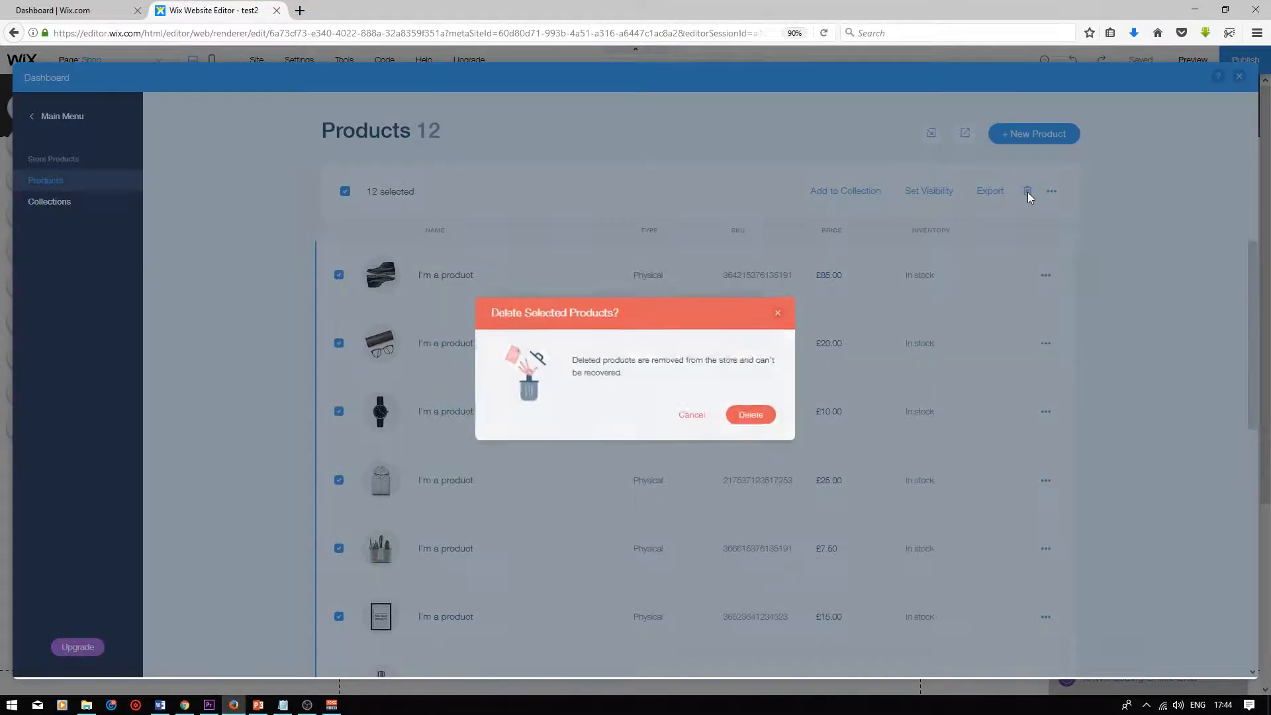
click(758, 416)
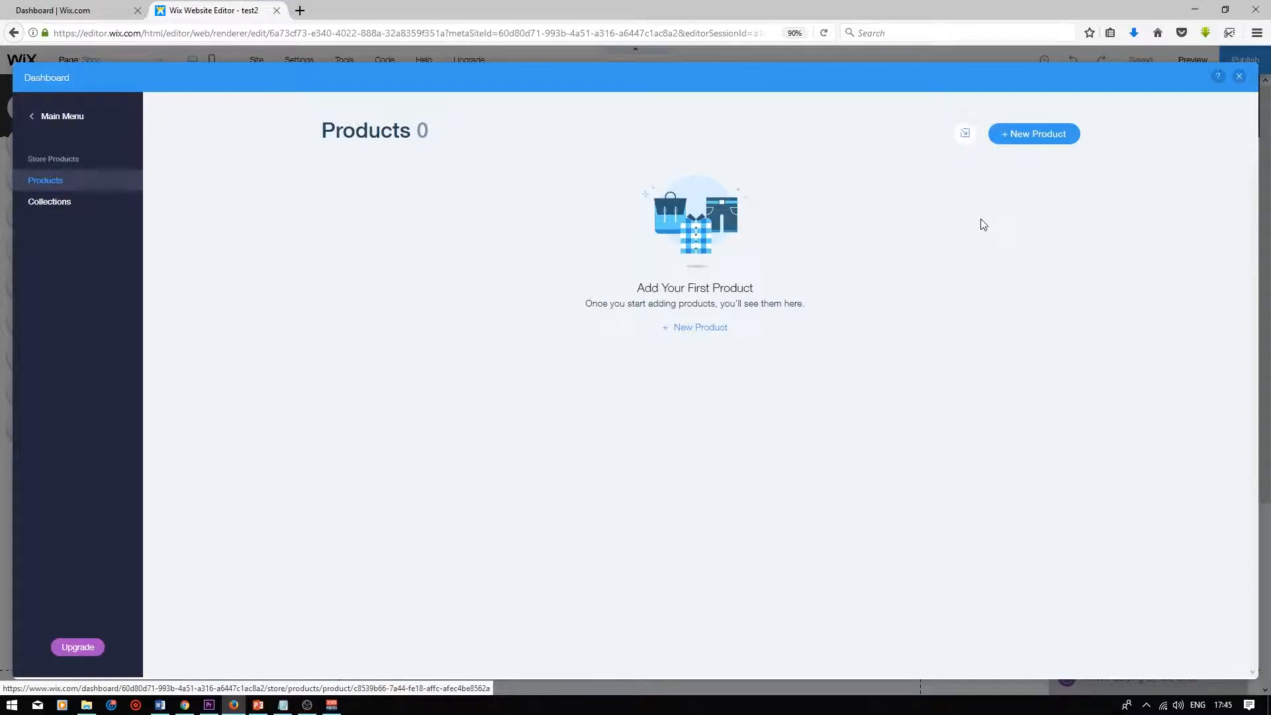
Create a new physical product named Floating Orb Bluetooth Speaker - White/Blue
click(1030, 137)
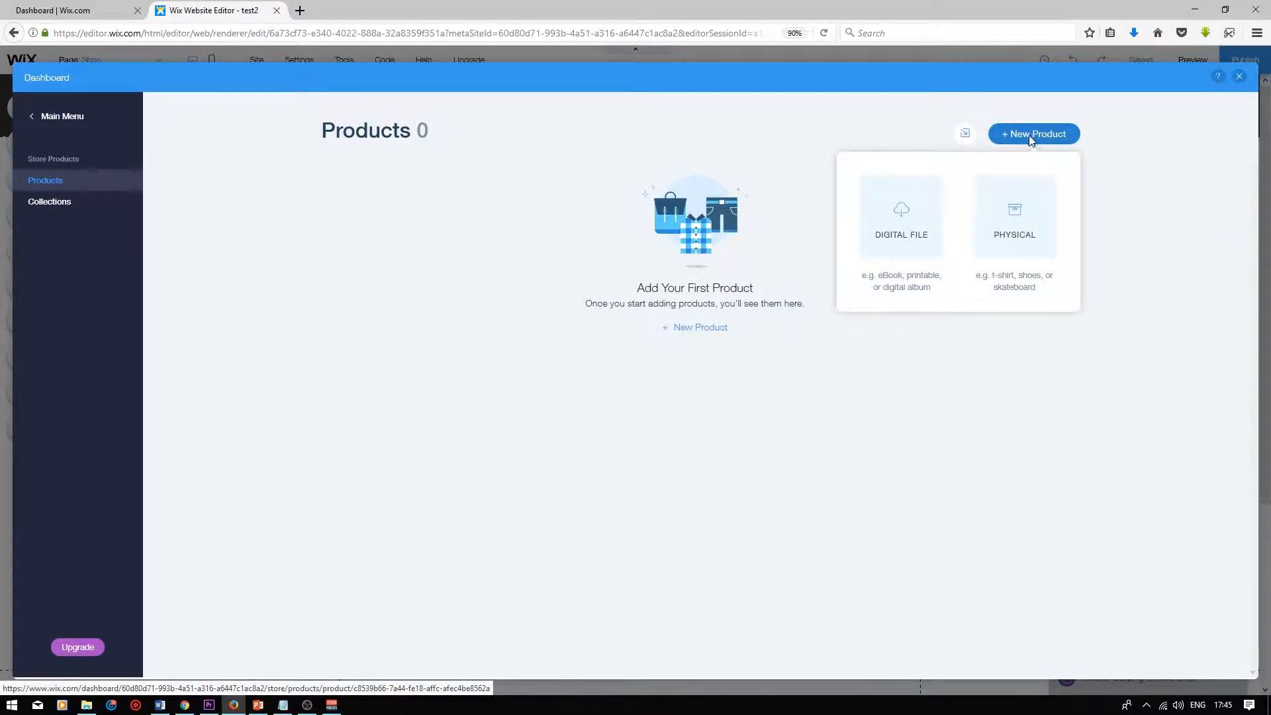
click(1007, 233)
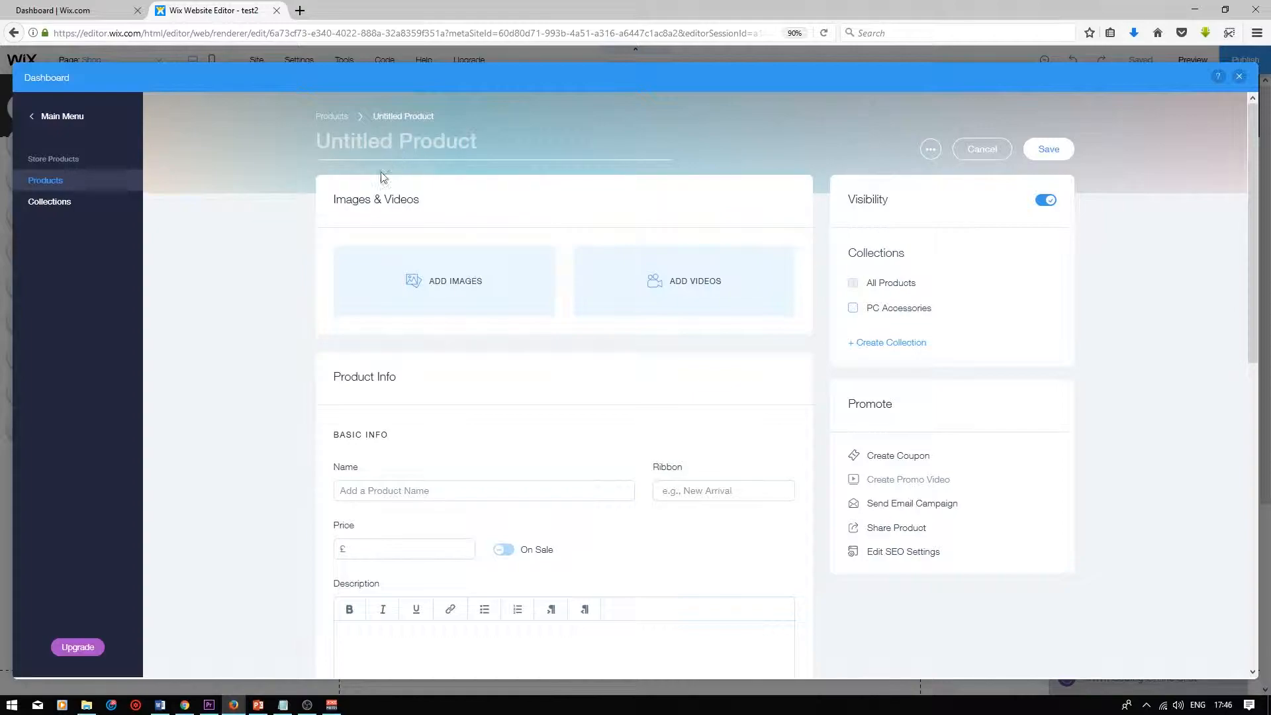
text(Floating Orb Bluetooth Speaker - White/Blue)
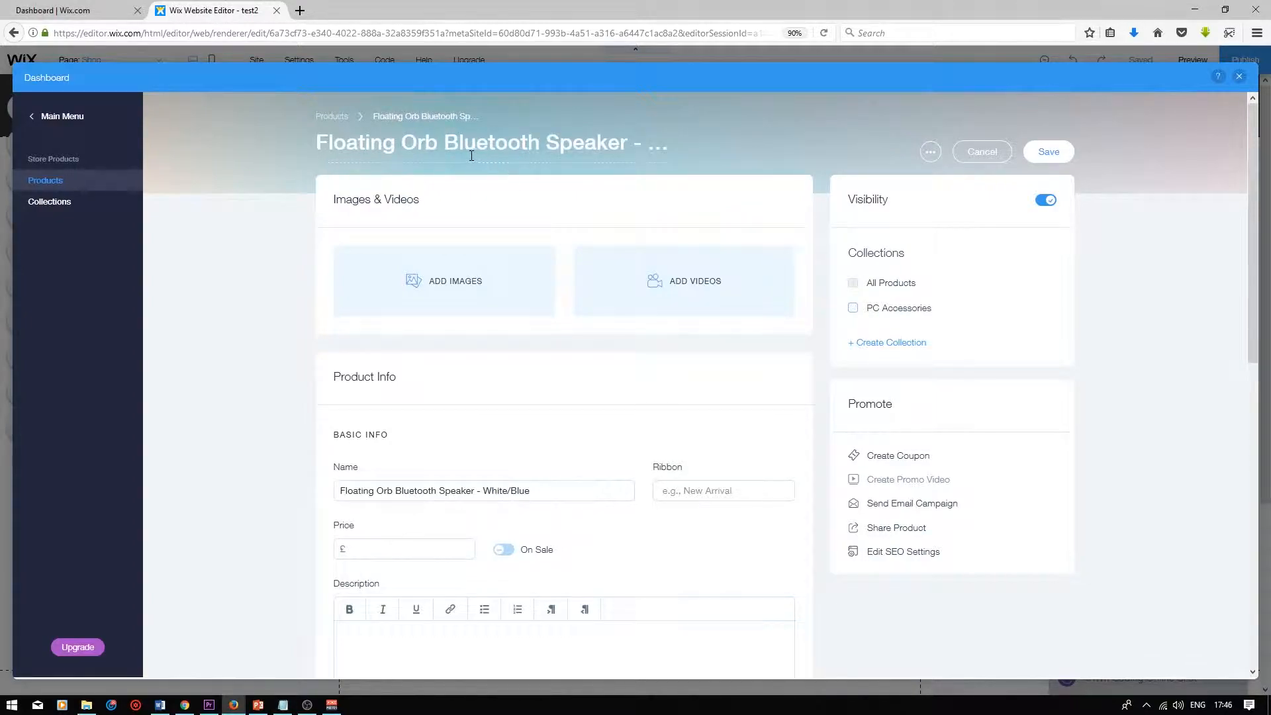
click(636, 146)
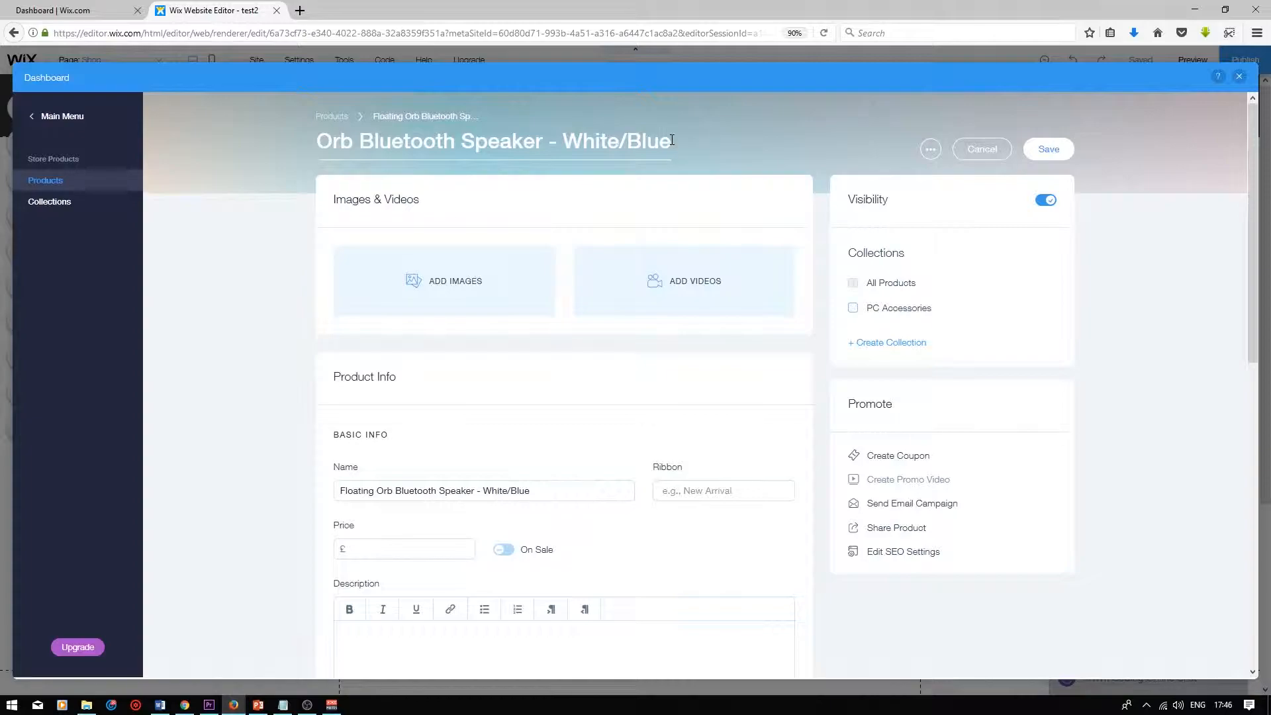
click(534, 230)
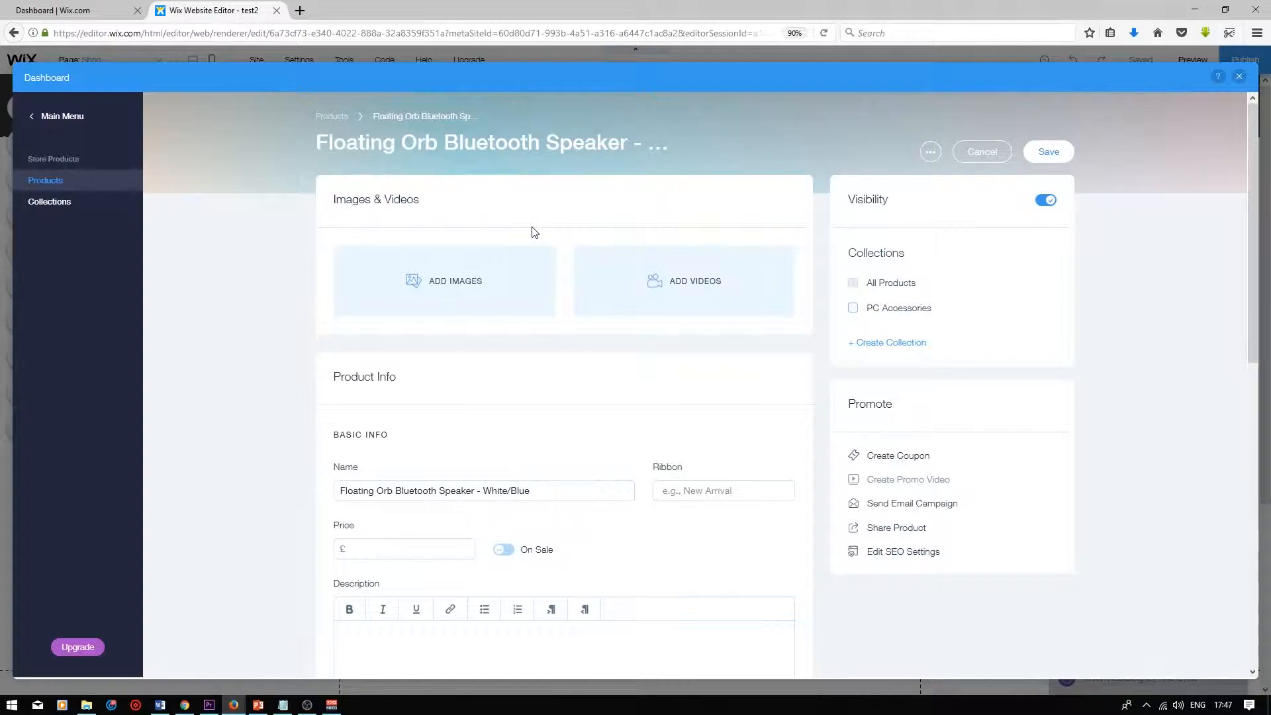
Add the images floating speaker 2.png and floating speaker 1.png, making floating speaker 1 the main image
click(449, 286)
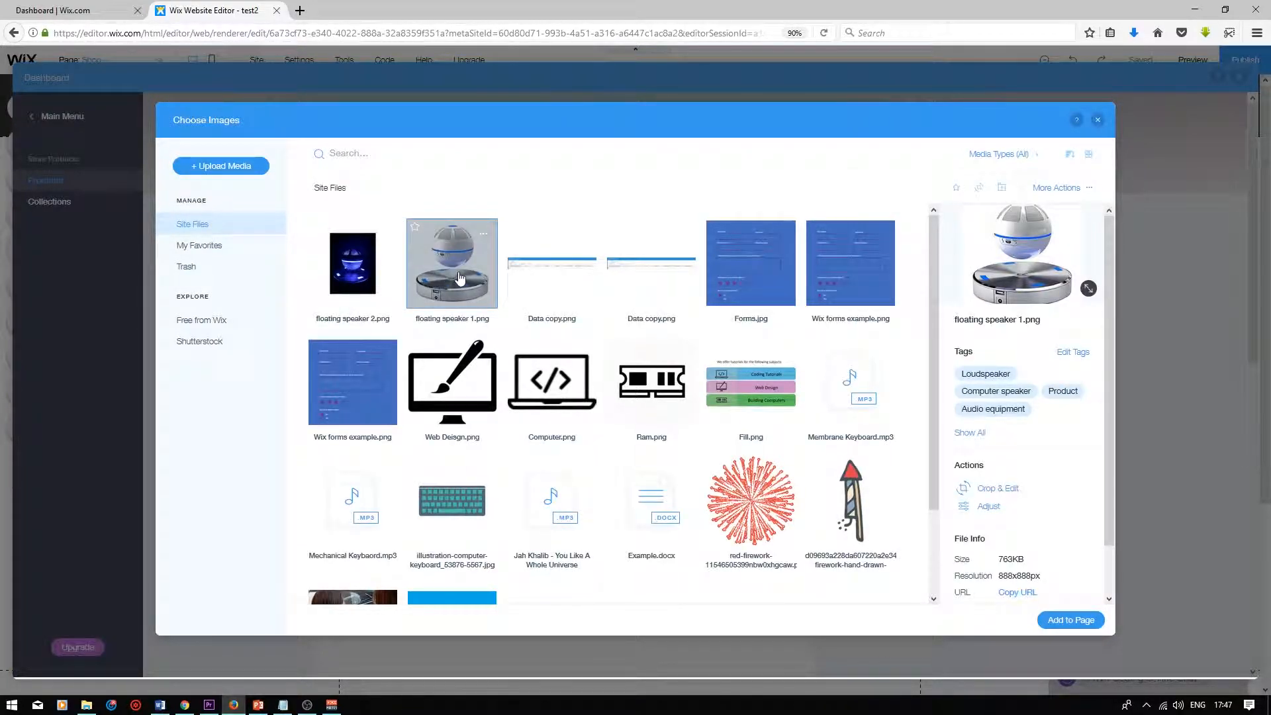
click(351, 277)
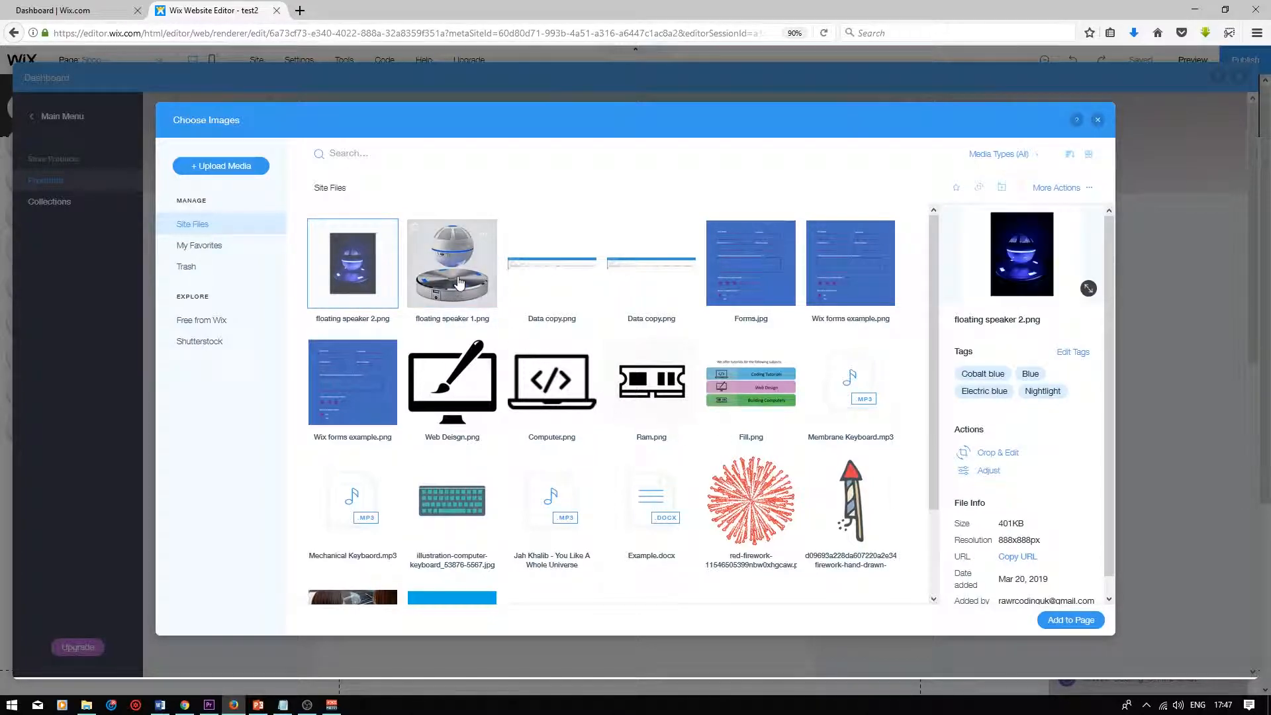
ctrl+click(426, 248)
click(1066, 619)
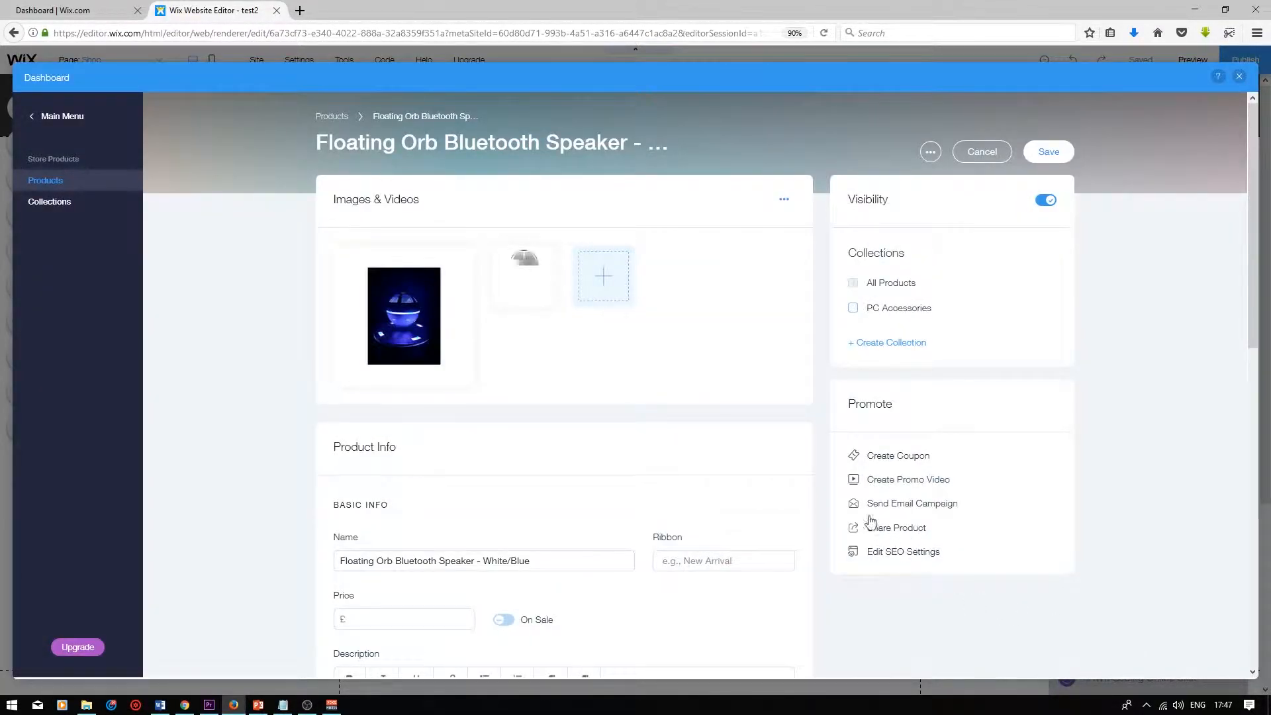
drag(543, 301, 361, 299)
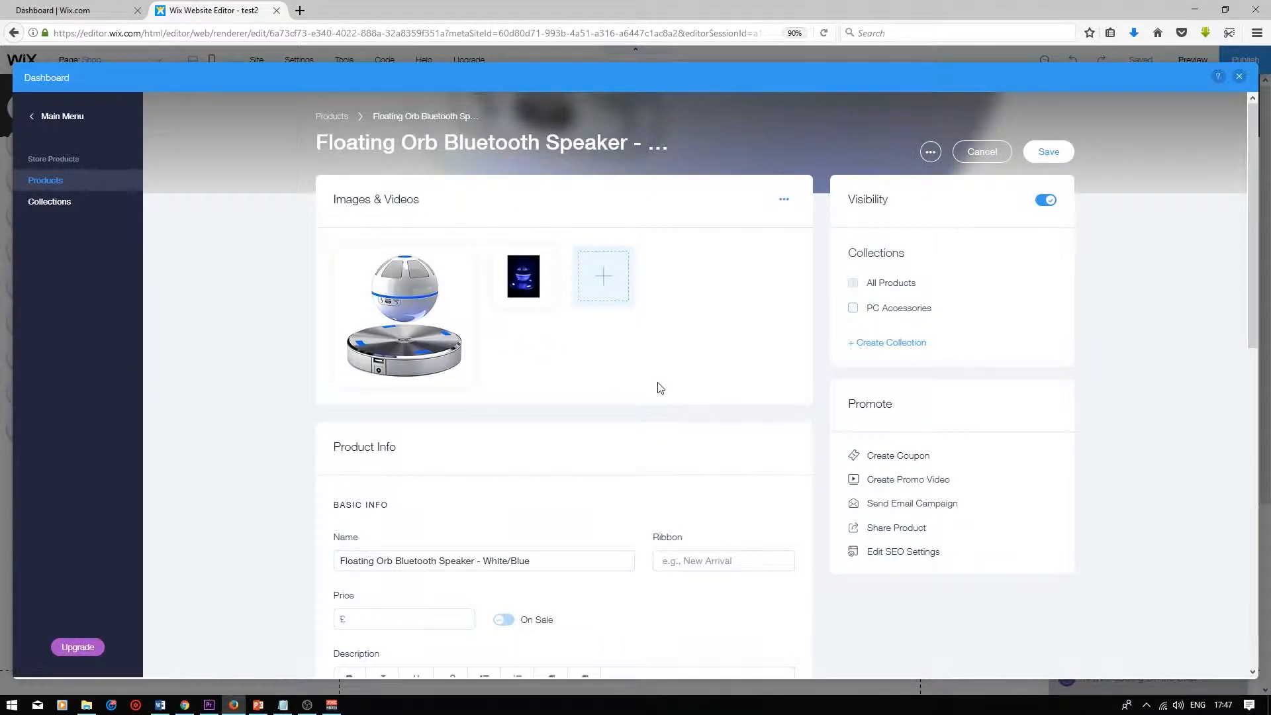
mouse_move(424, 302)
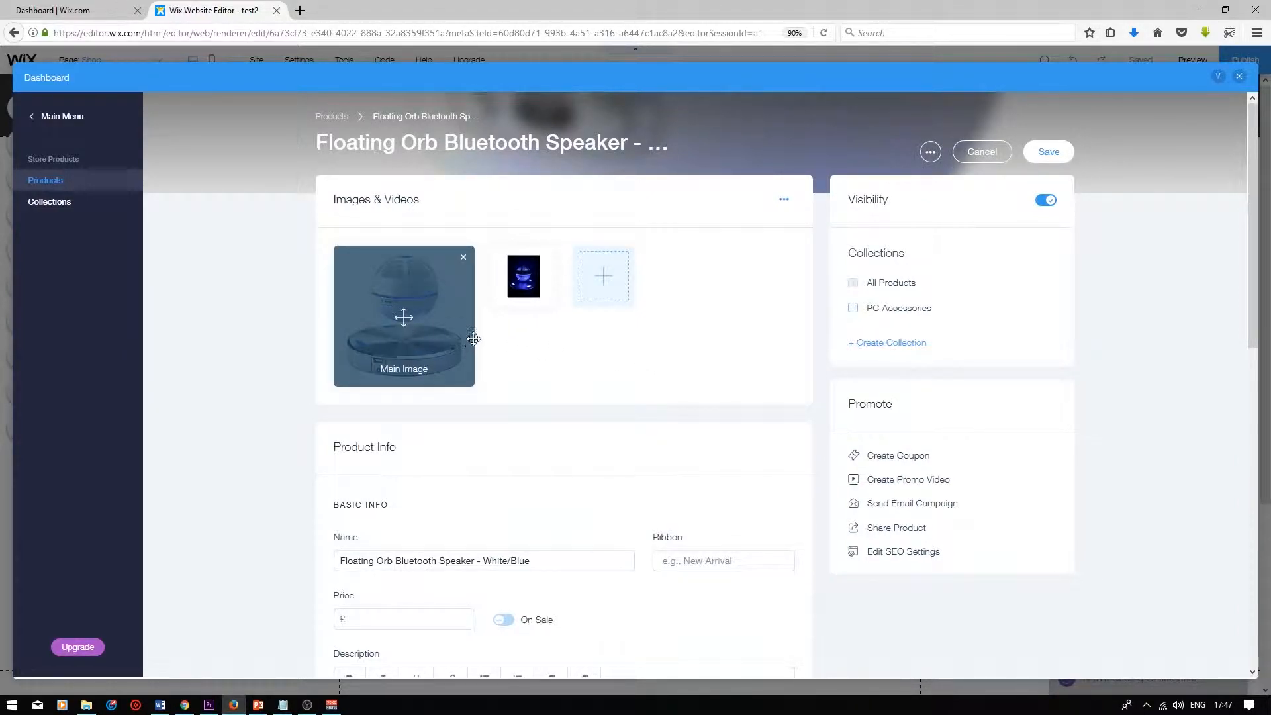
mouse_move(520, 268)
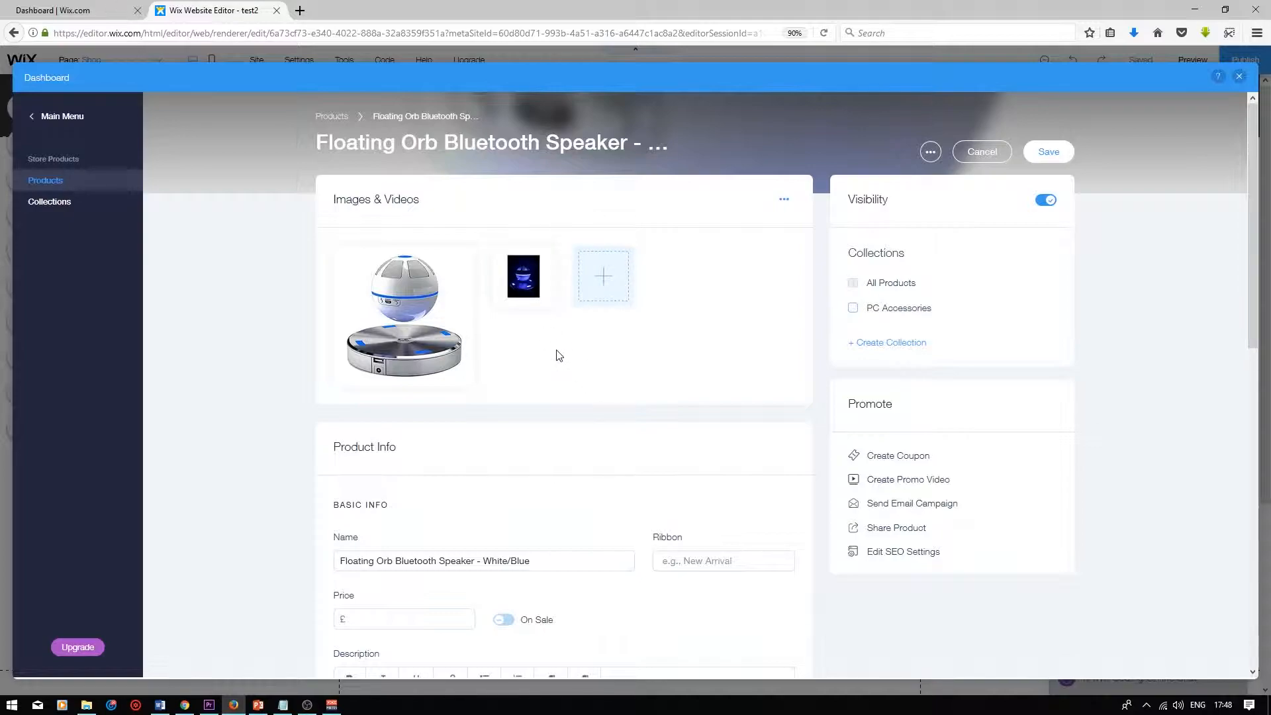
Set the product's price to £99
scroll(468, 312, down, 5)
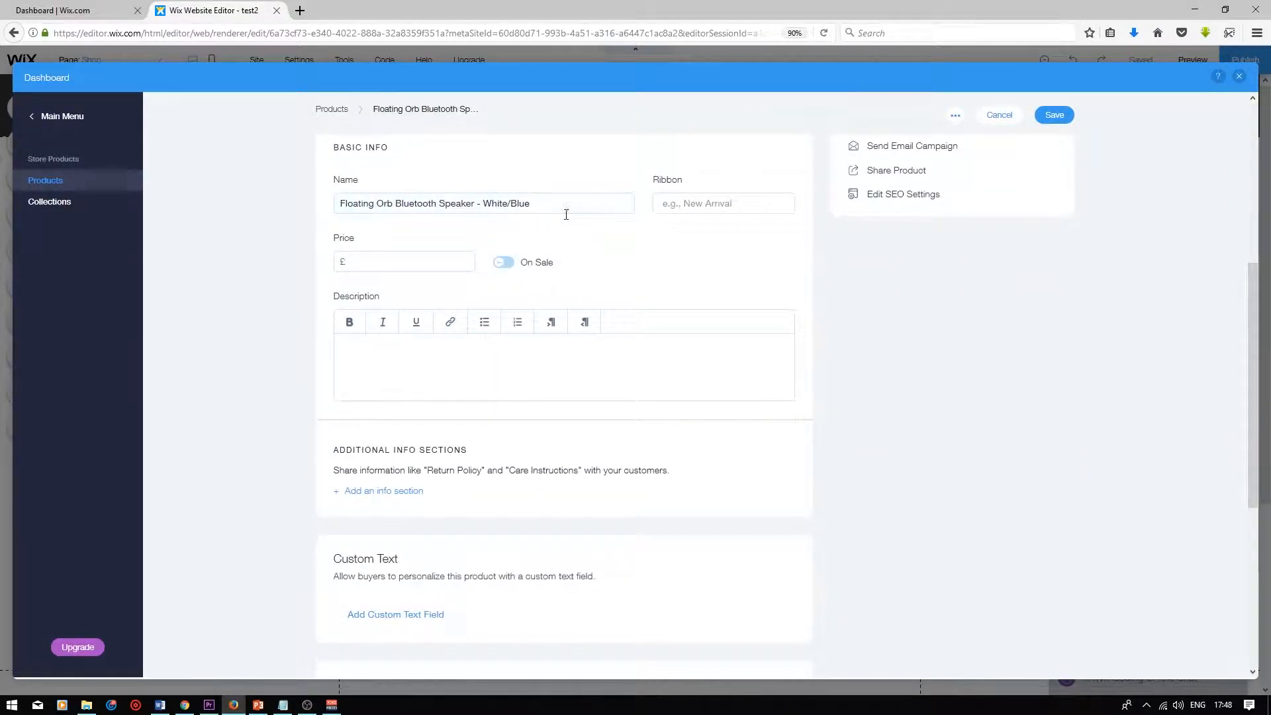
drag(590, 204, 323, 197)
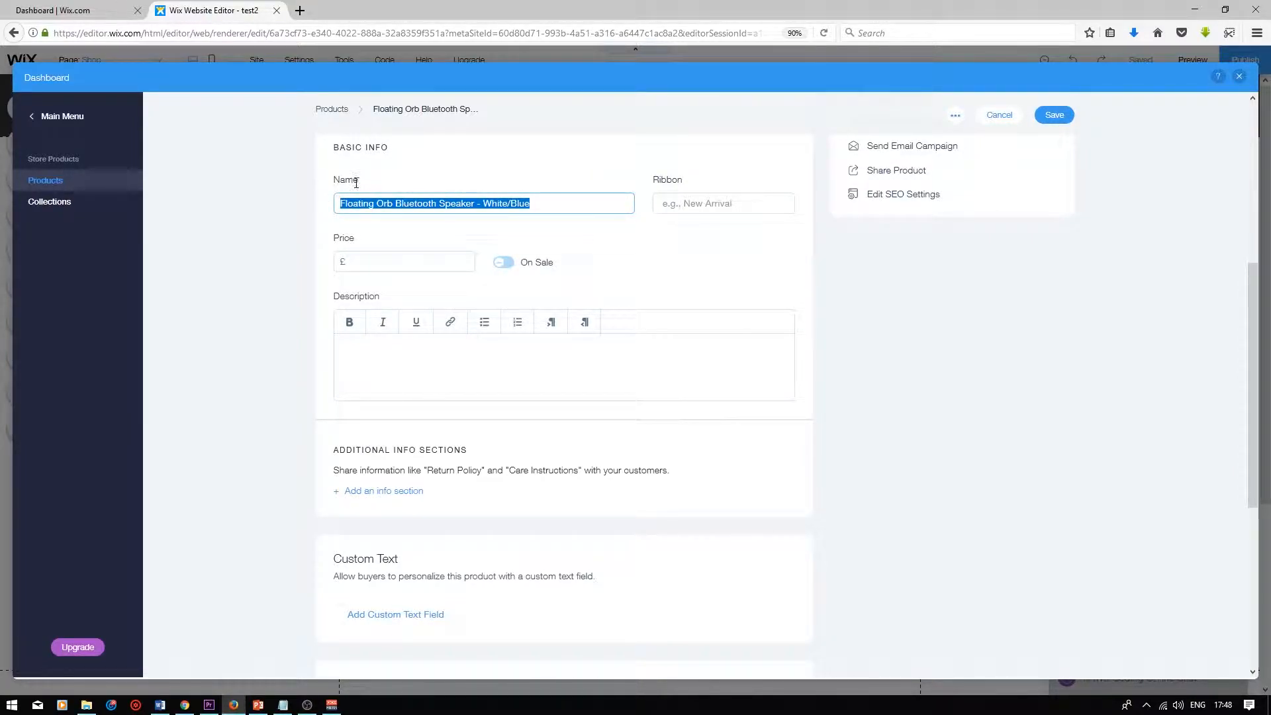
click(422, 261)
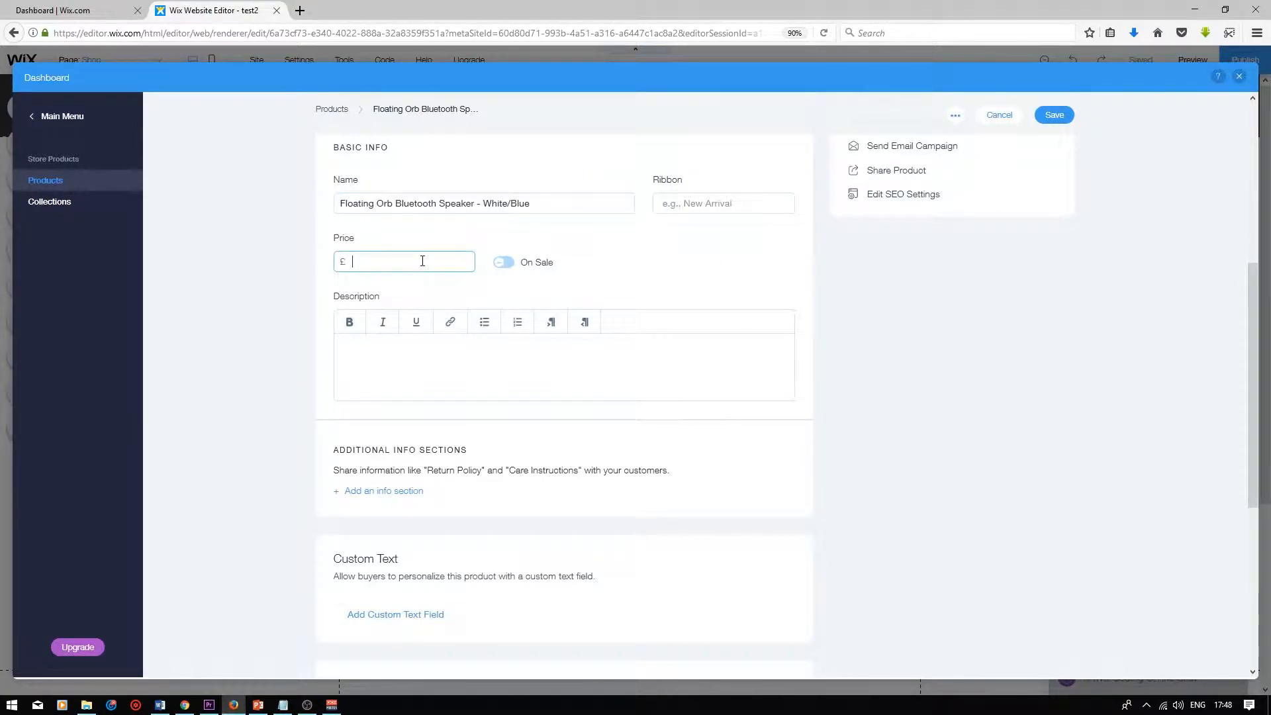
text(99)
Paste the speaker's feature list into the product description
click(378, 364)
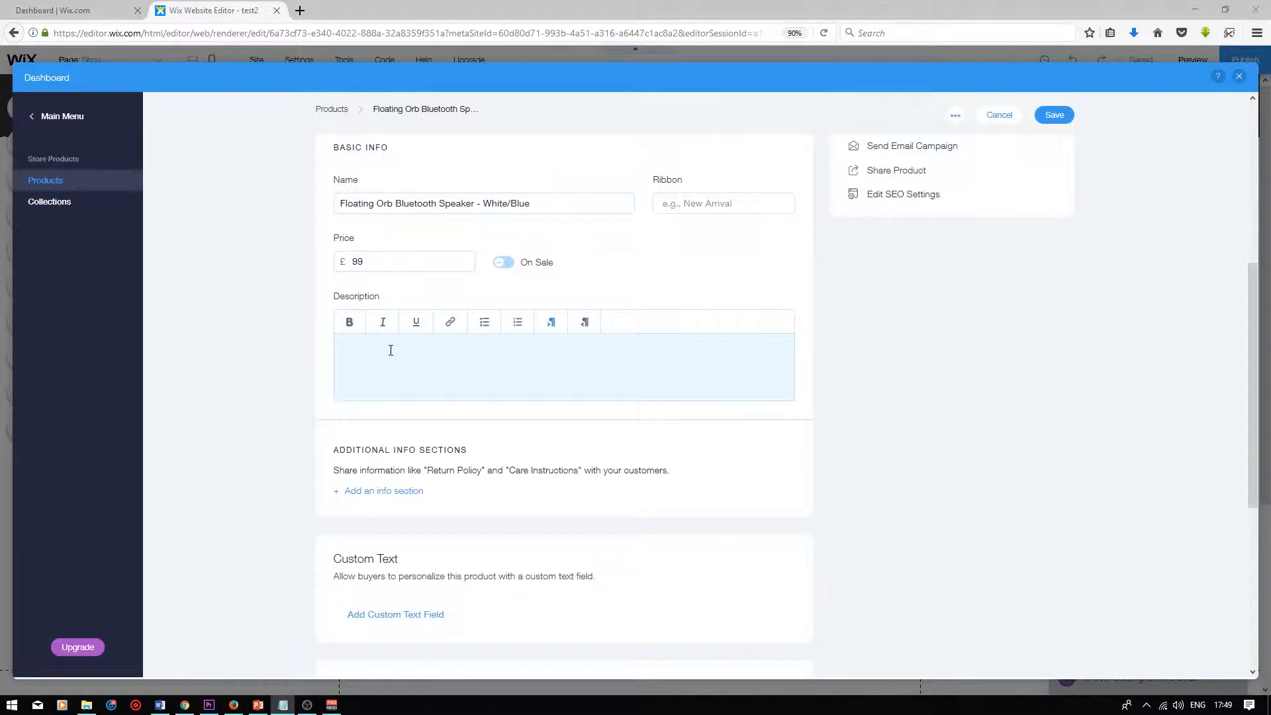
click(390, 351)
text(- Floating Speaker Orb spinning above a magnetic base.The base also lets you use its USB port to charge your Tablets & Smartphones - Special sound guide cone designed to increase 3D surround effect - Floating bluetooth speaker with 10mm ground clearance - Built-in NFC function -any smartphone or tablet with NFC function can pair automatically - Levitation technology user under license from Levitation Arts, Inc.)
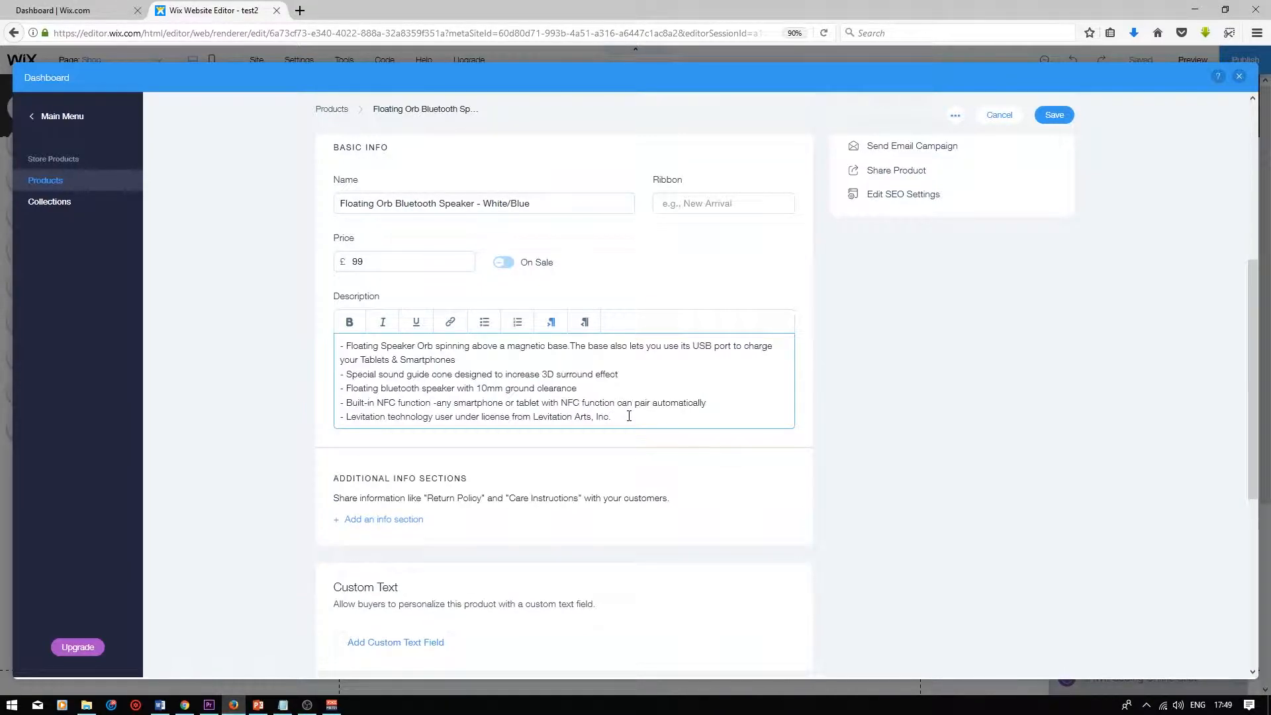
Add a Delivery info section with the text Free Delivery | 3-5 Working Days
scroll(606, 447, down, 3)
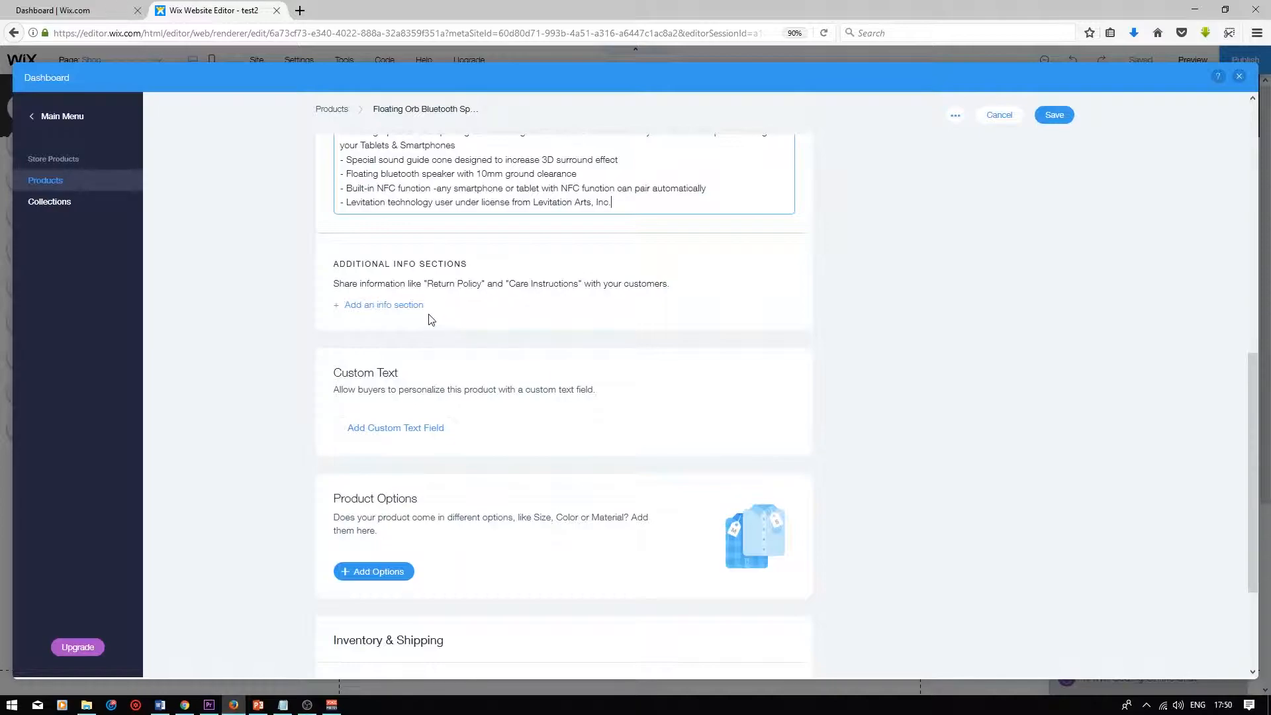
click(383, 306)
text(Delivery)
click(562, 406)
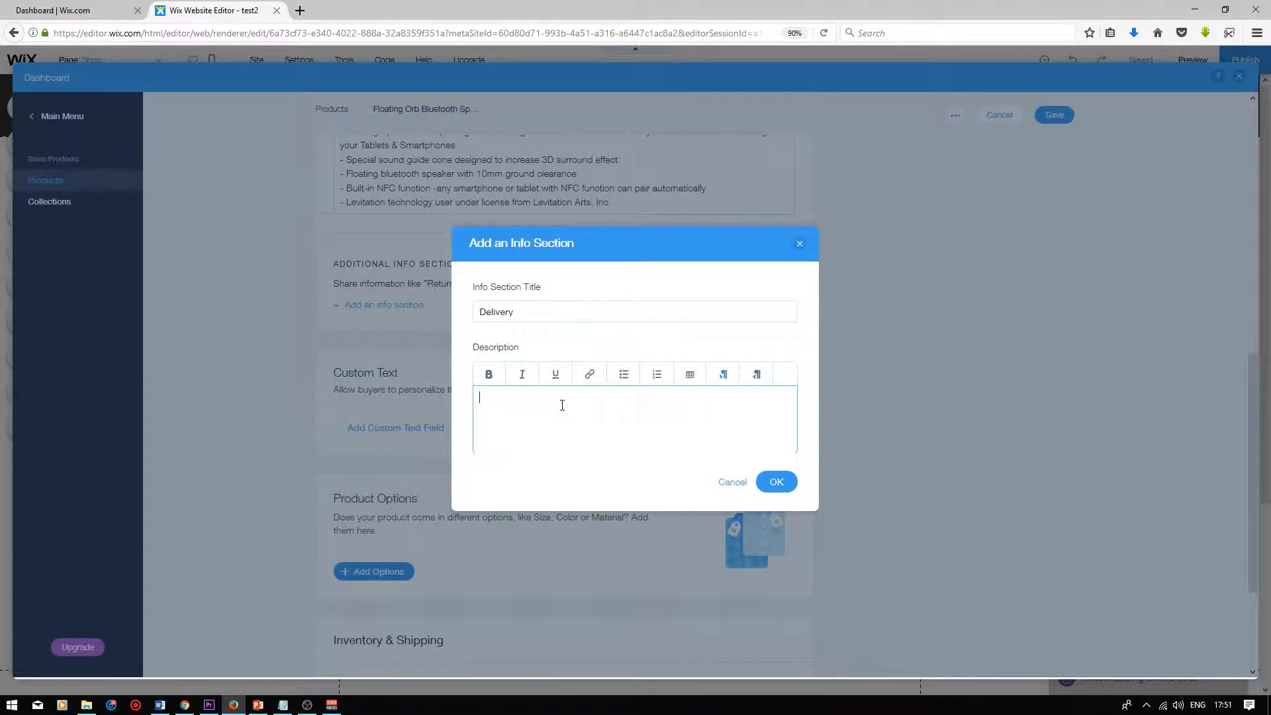
text(Free Delivery | 3-5 Working Days)
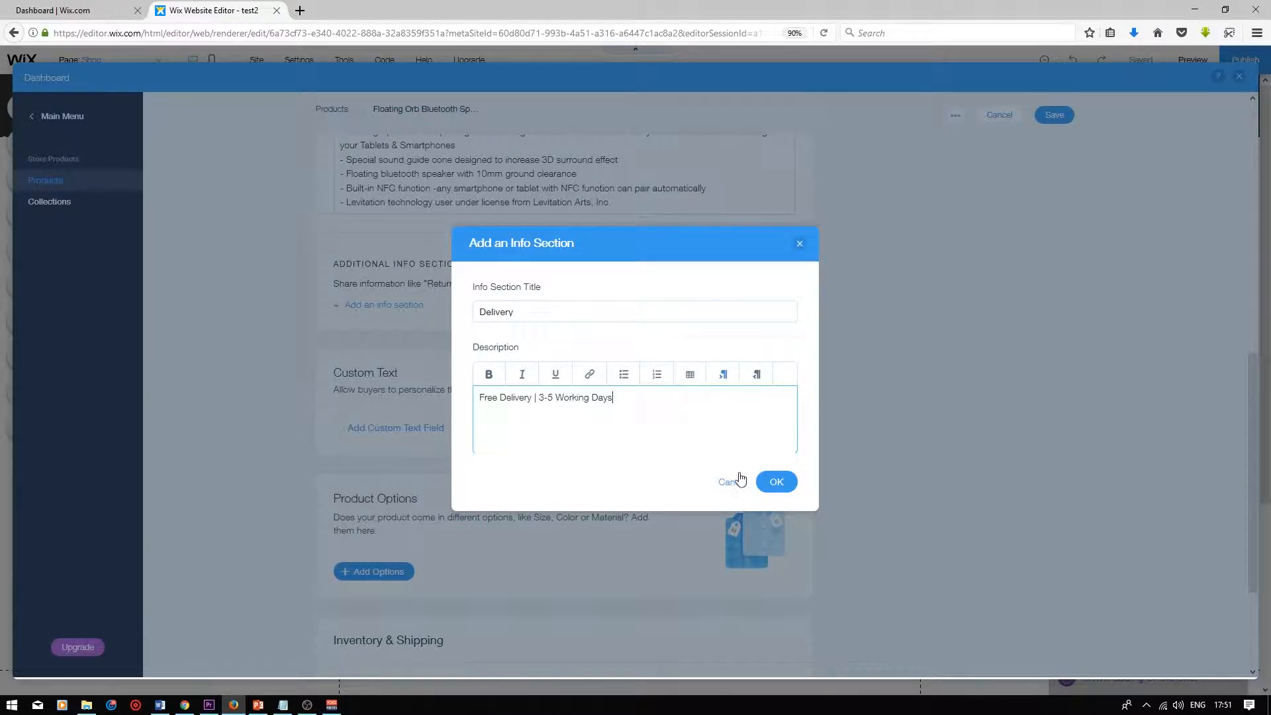
click(778, 483)
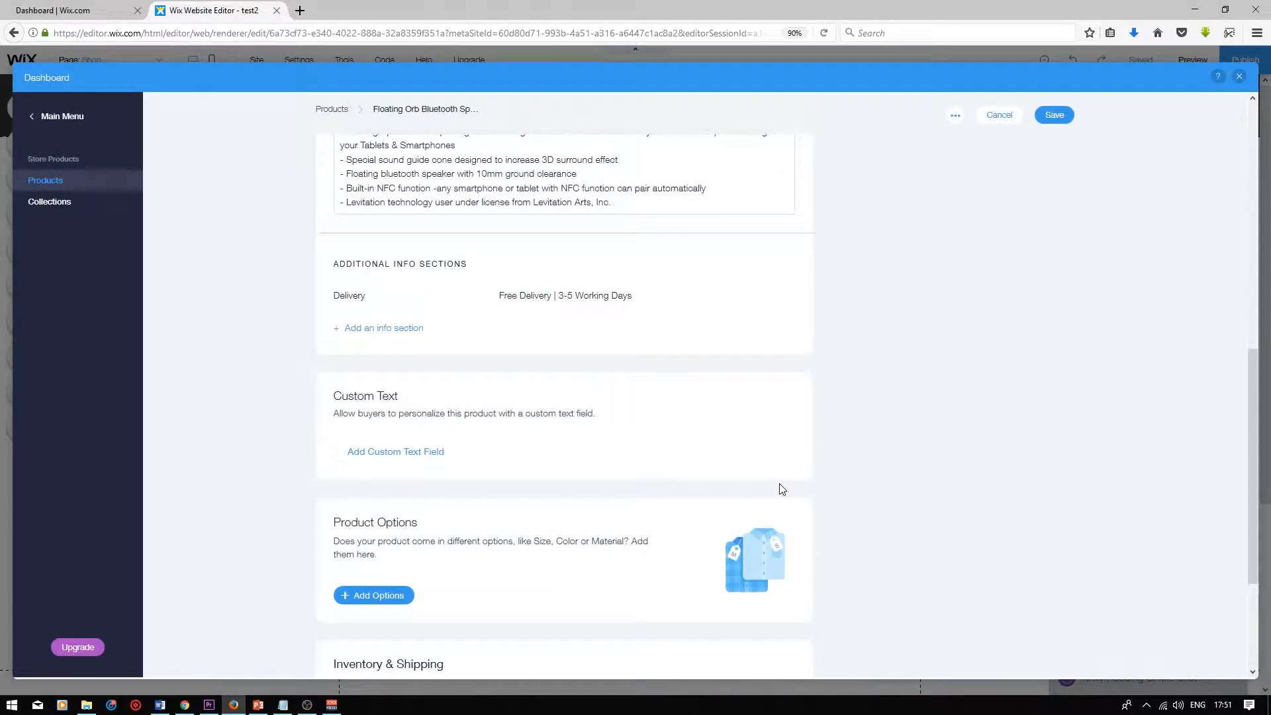
Add a Return Policy info section with the 30-day refund or exchange text
click(407, 336)
click(553, 313)
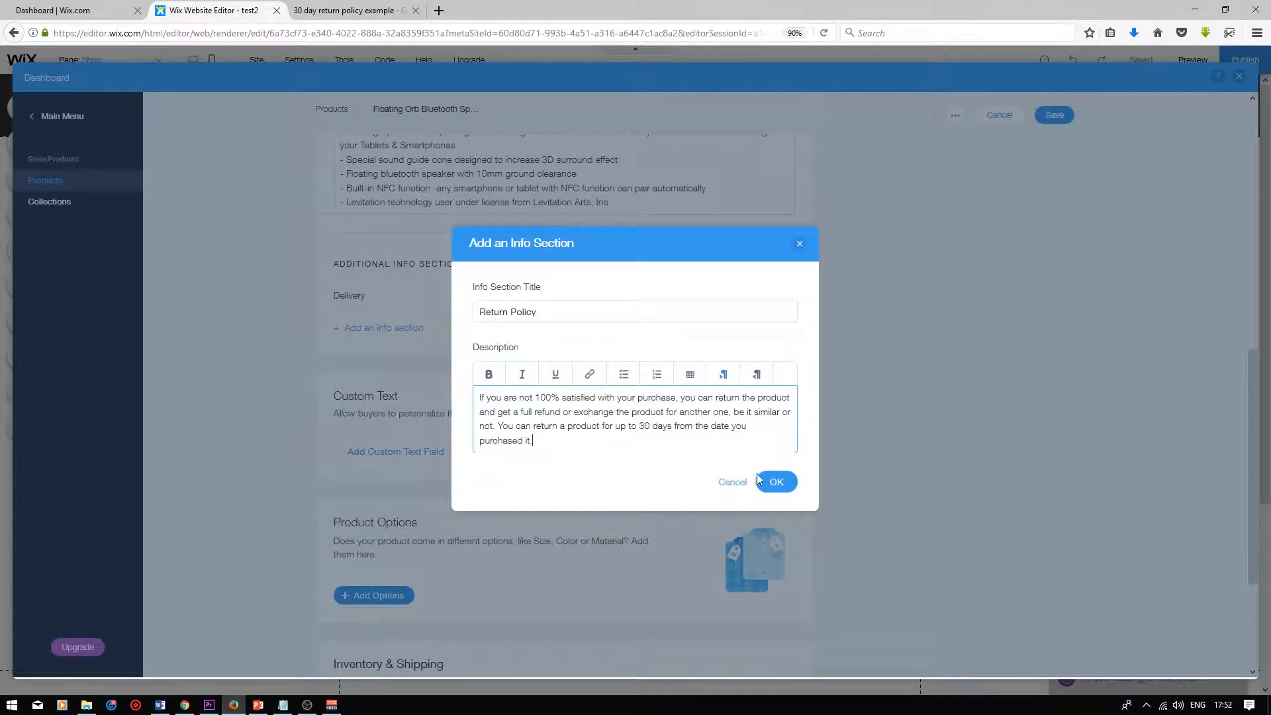
click(777, 485)
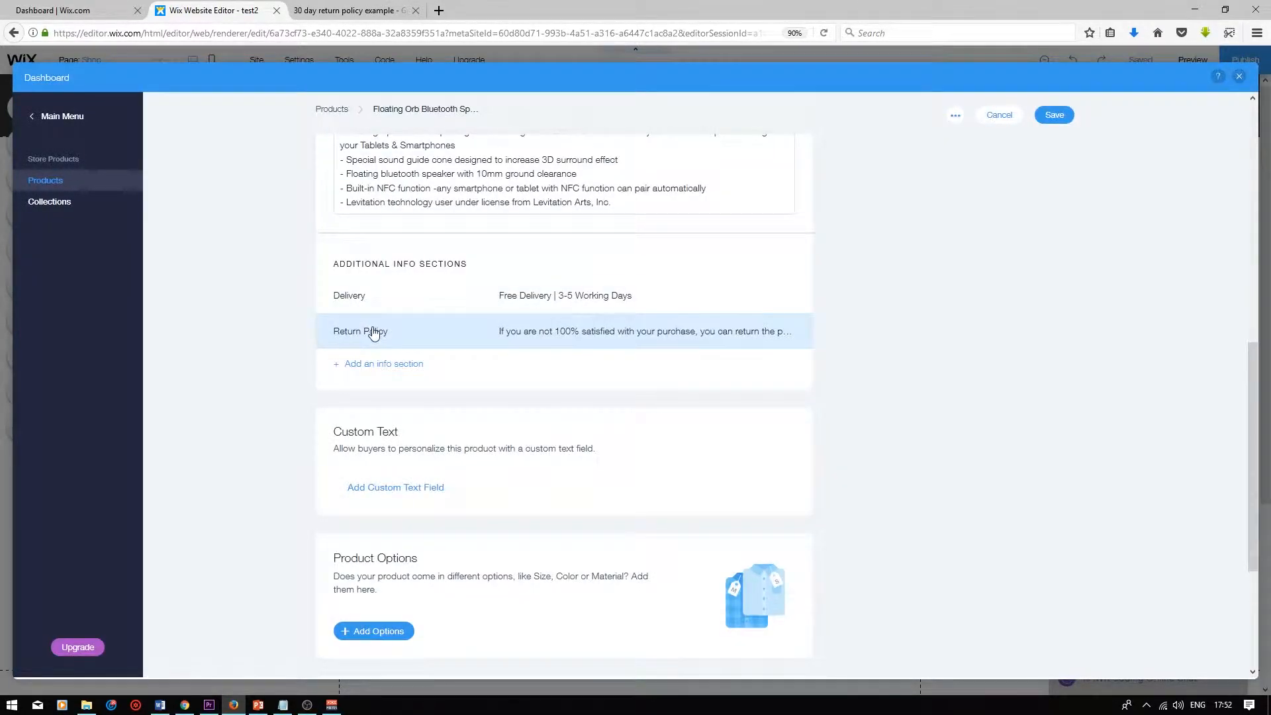
scroll(464, 331, down, 3)
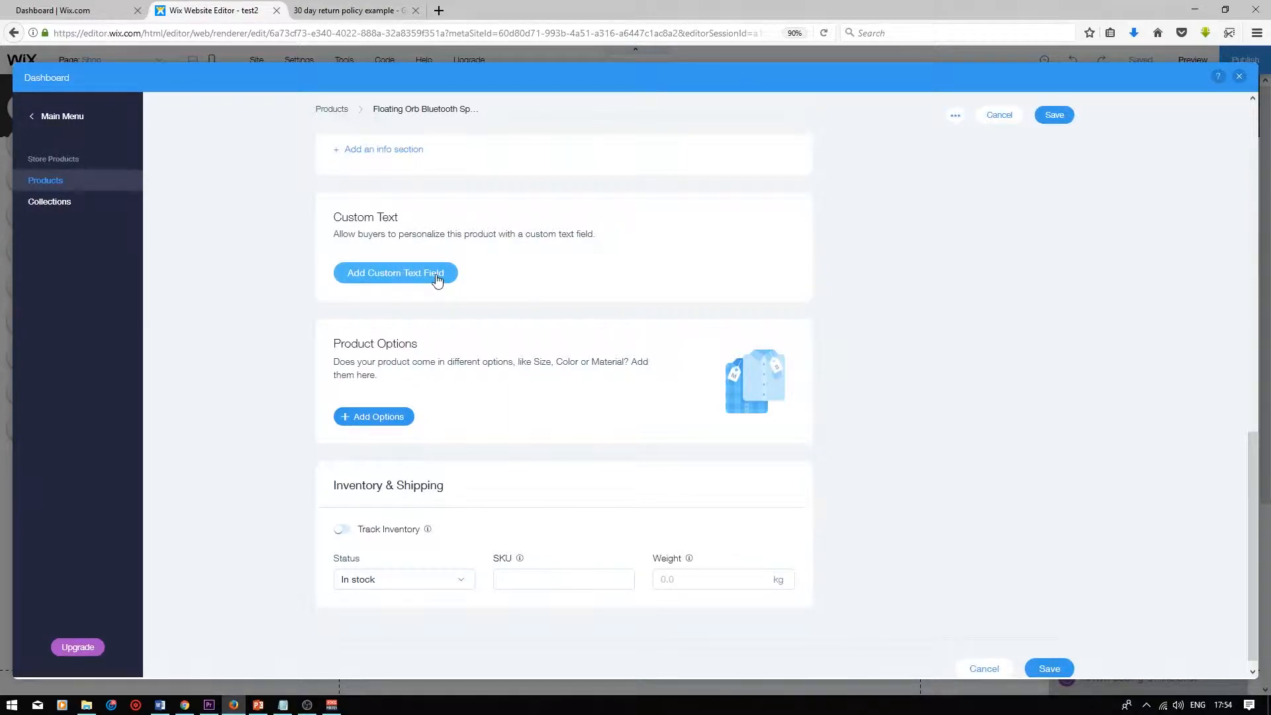
click(415, 280)
scroll(371, 317, down, 1)
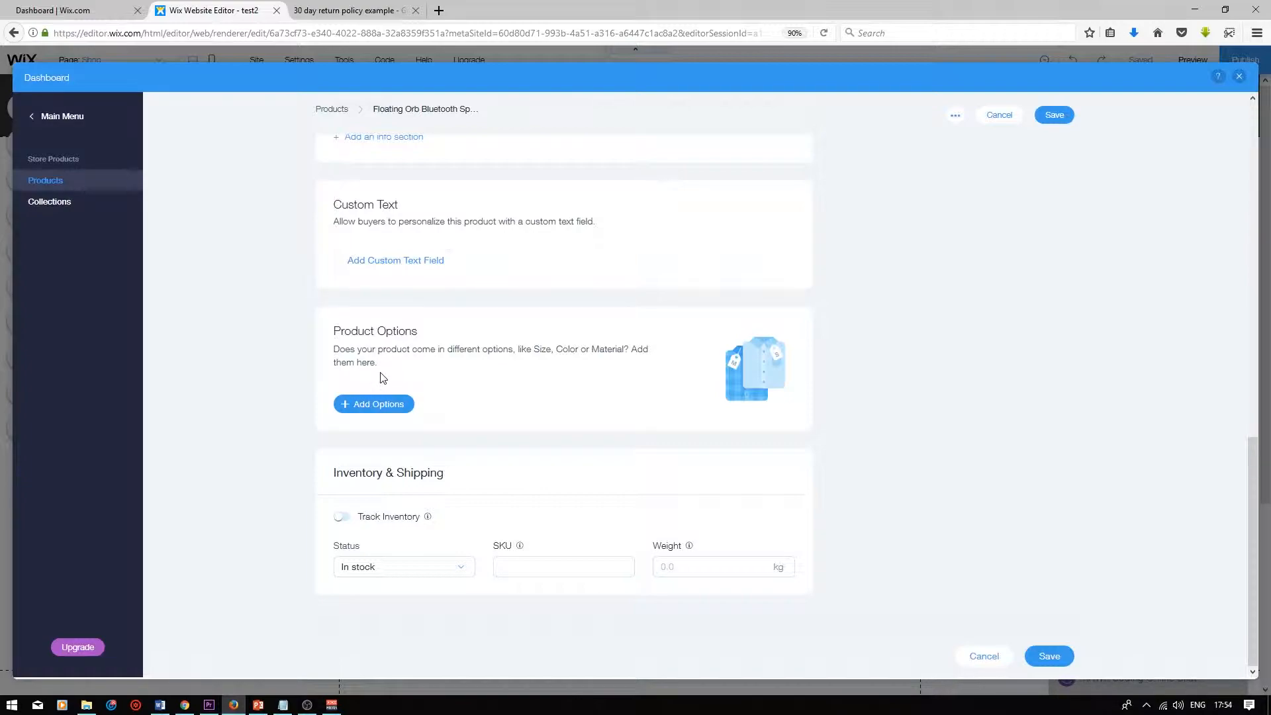
click(341, 517)
Save the product and preview the shop page
scroll(940, 601, up, 15)
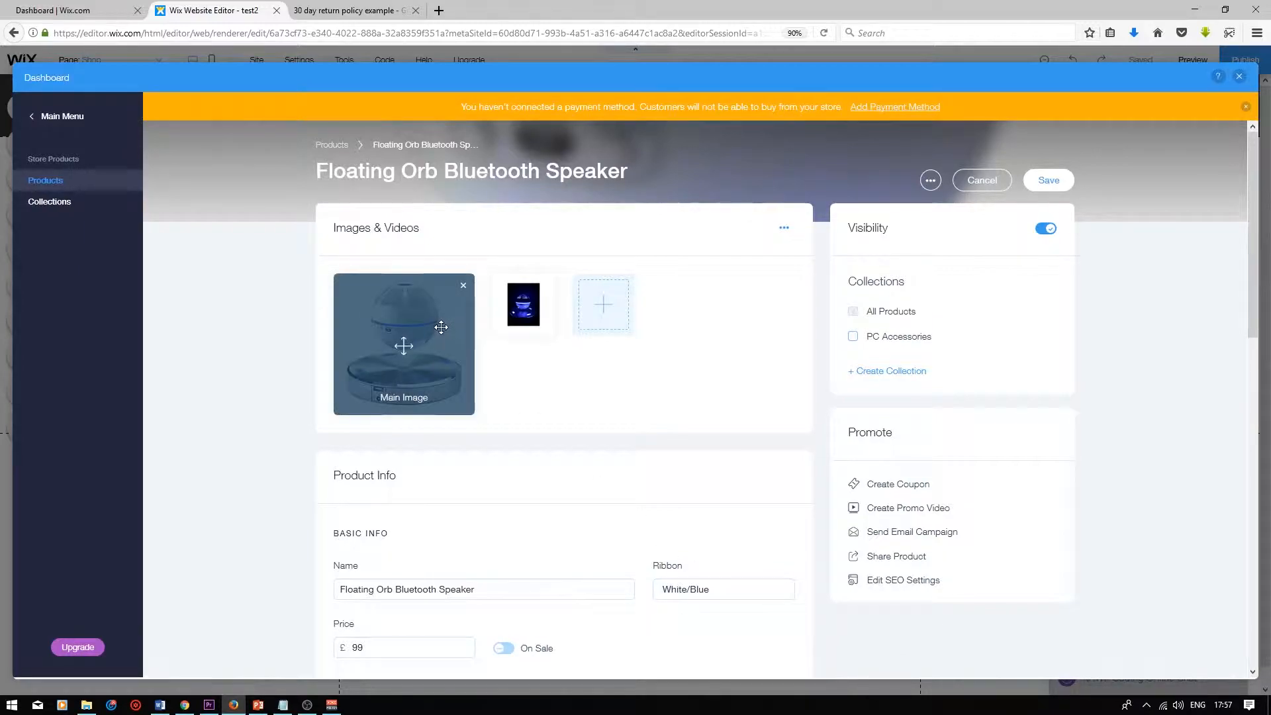
click(1053, 187)
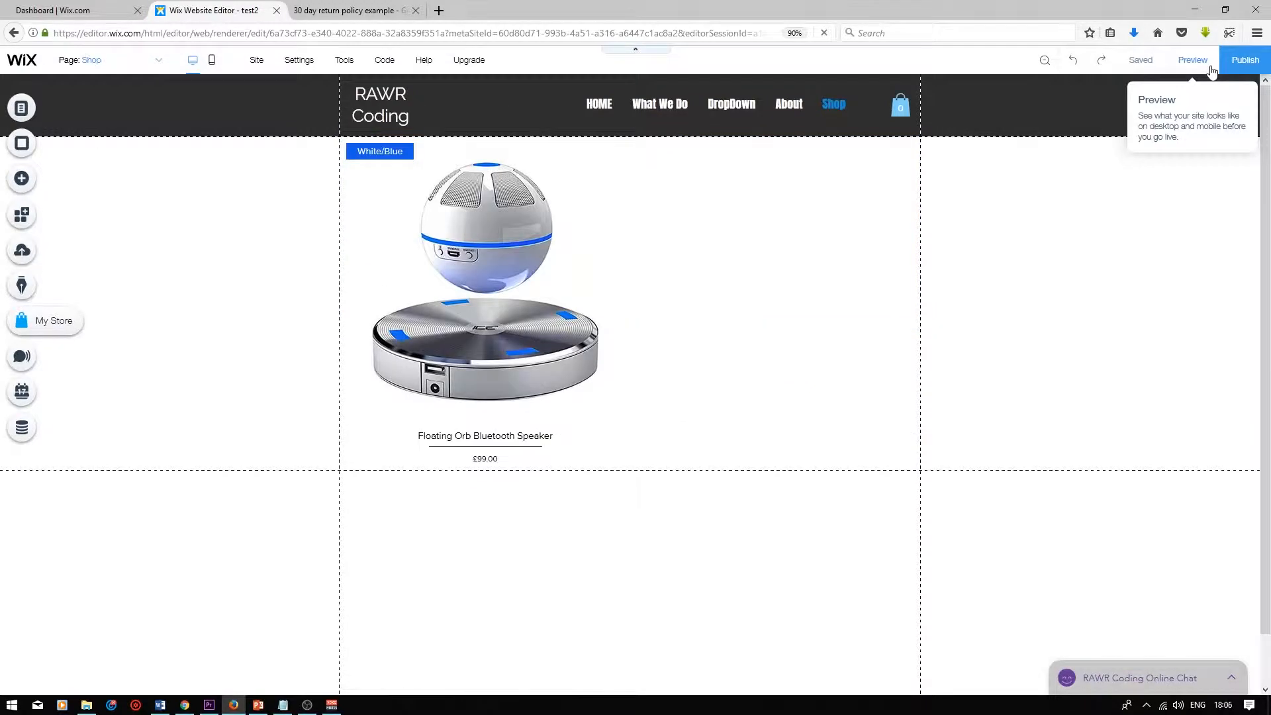
click(1193, 60)
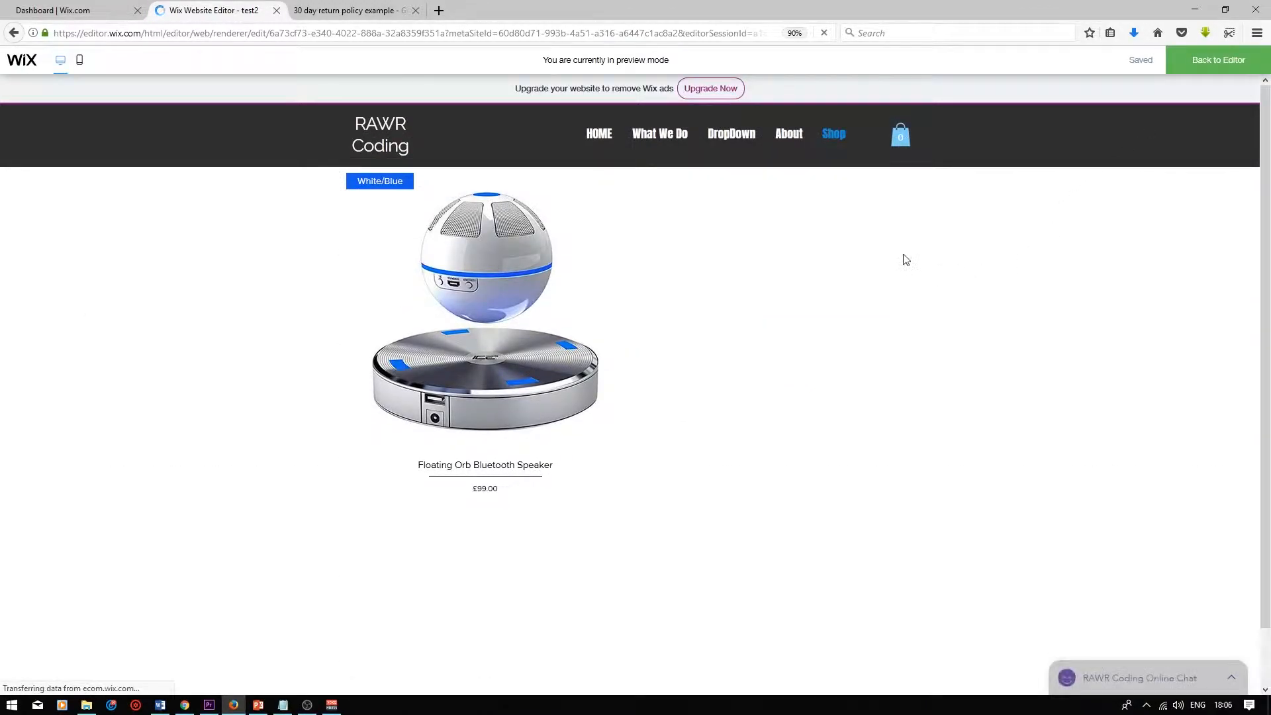
Open the speaker's full product page from its quick view and examine its images and description
mouse_move(481, 349)
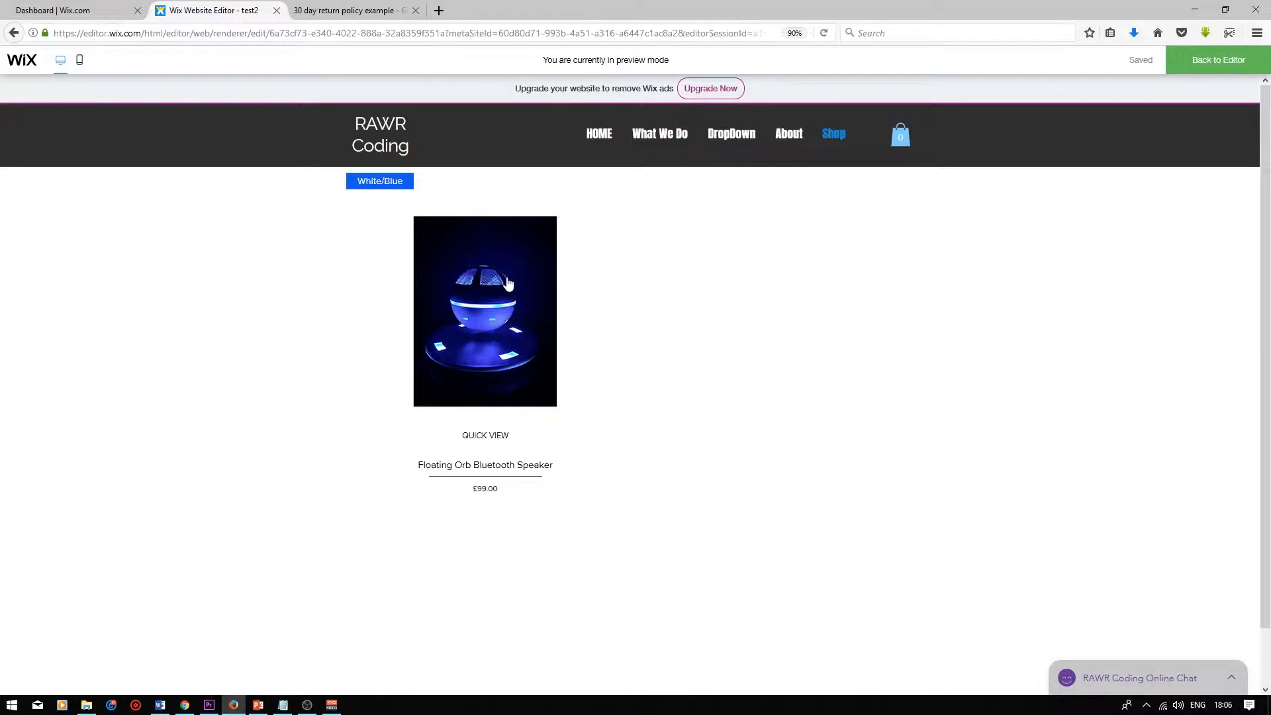
click(480, 437)
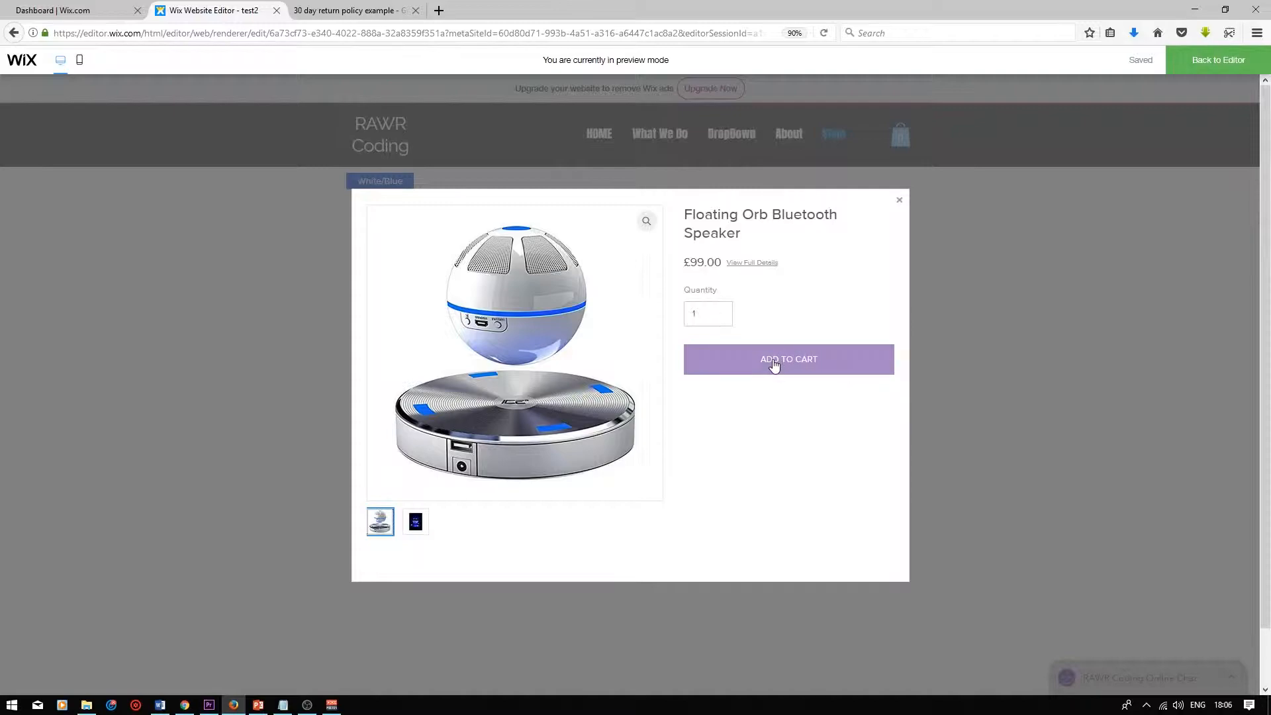
click(754, 265)
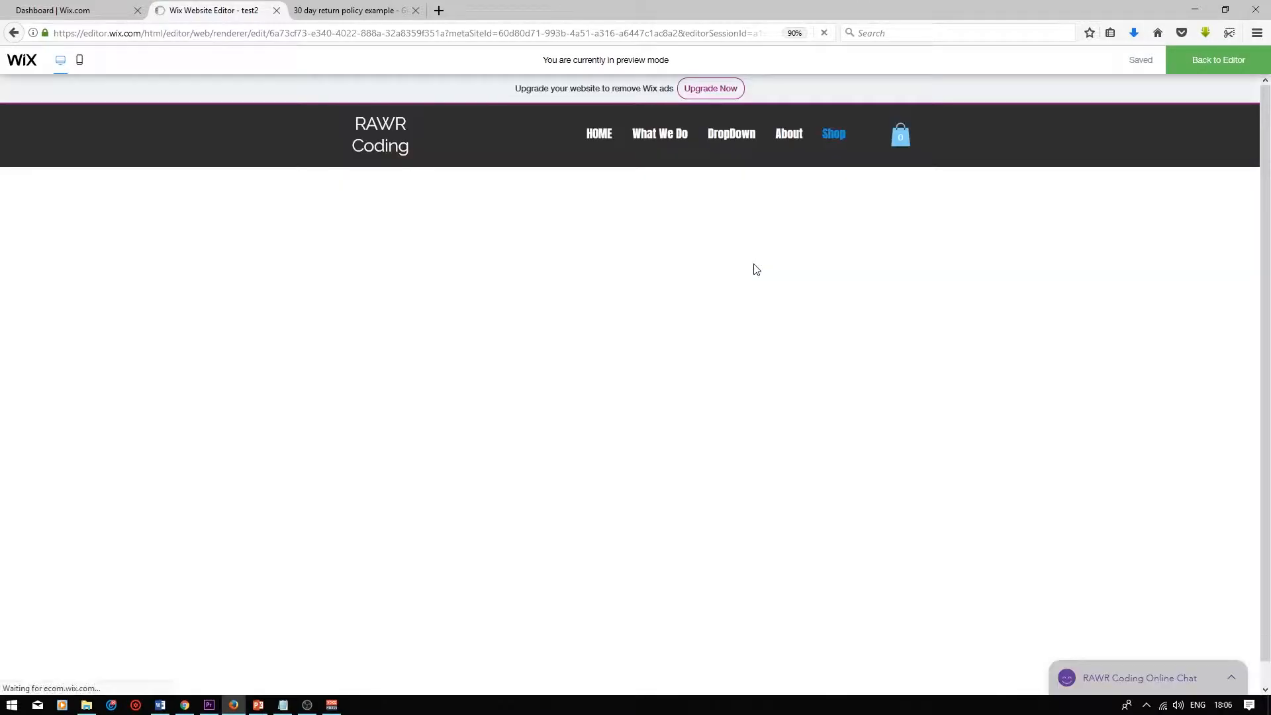
scroll(731, 301, down, 2)
scroll(731, 301, up, 2)
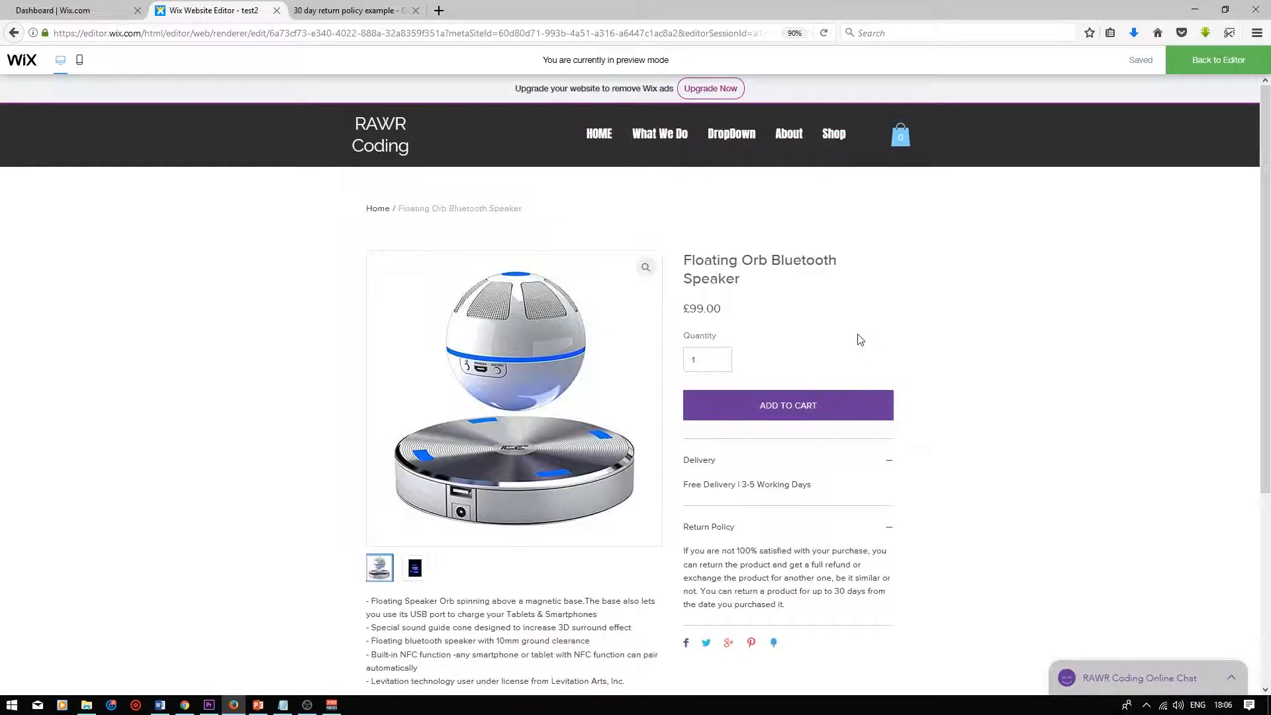
scroll(278, 315, down, 2)
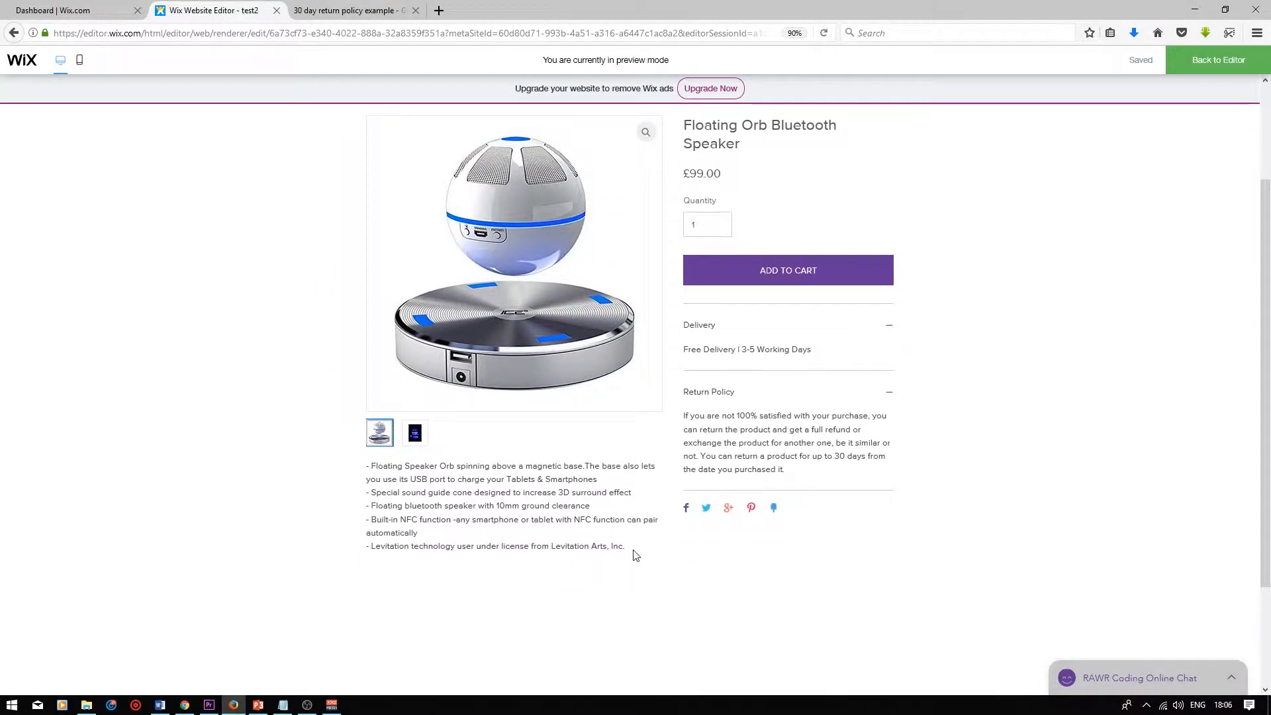
drag(634, 550, 363, 474)
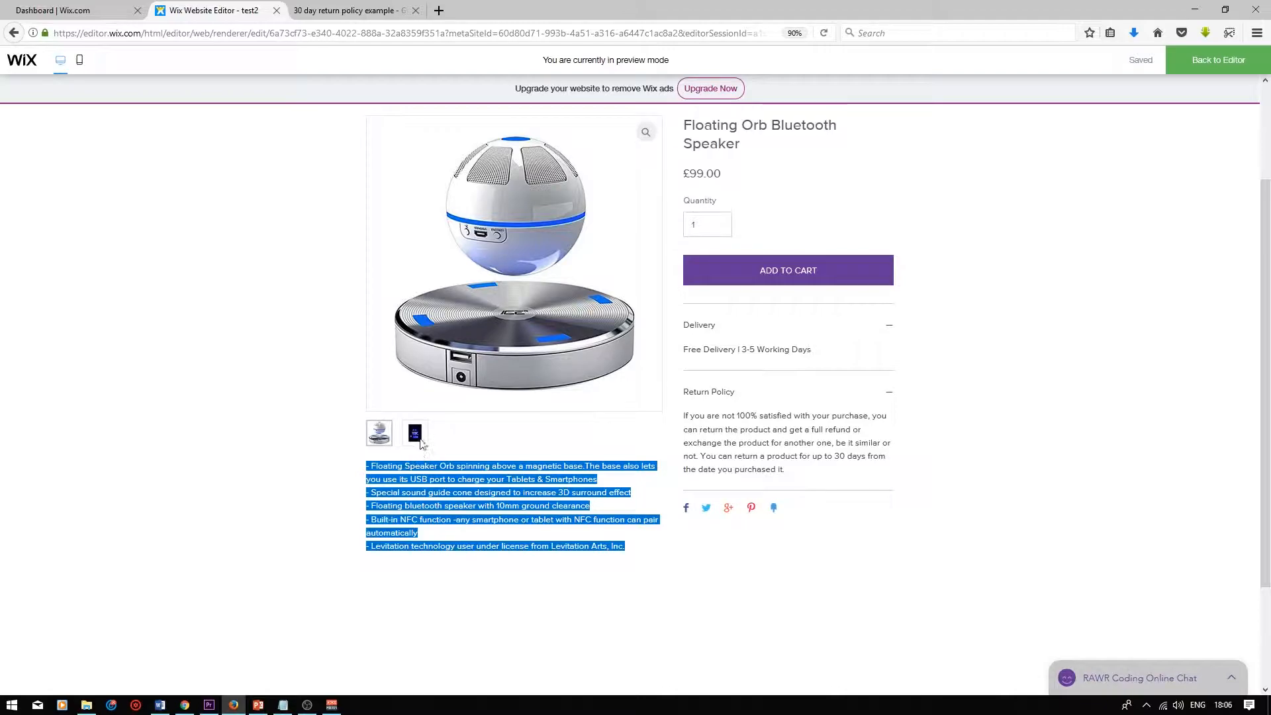
scroll(417, 434, up, 2)
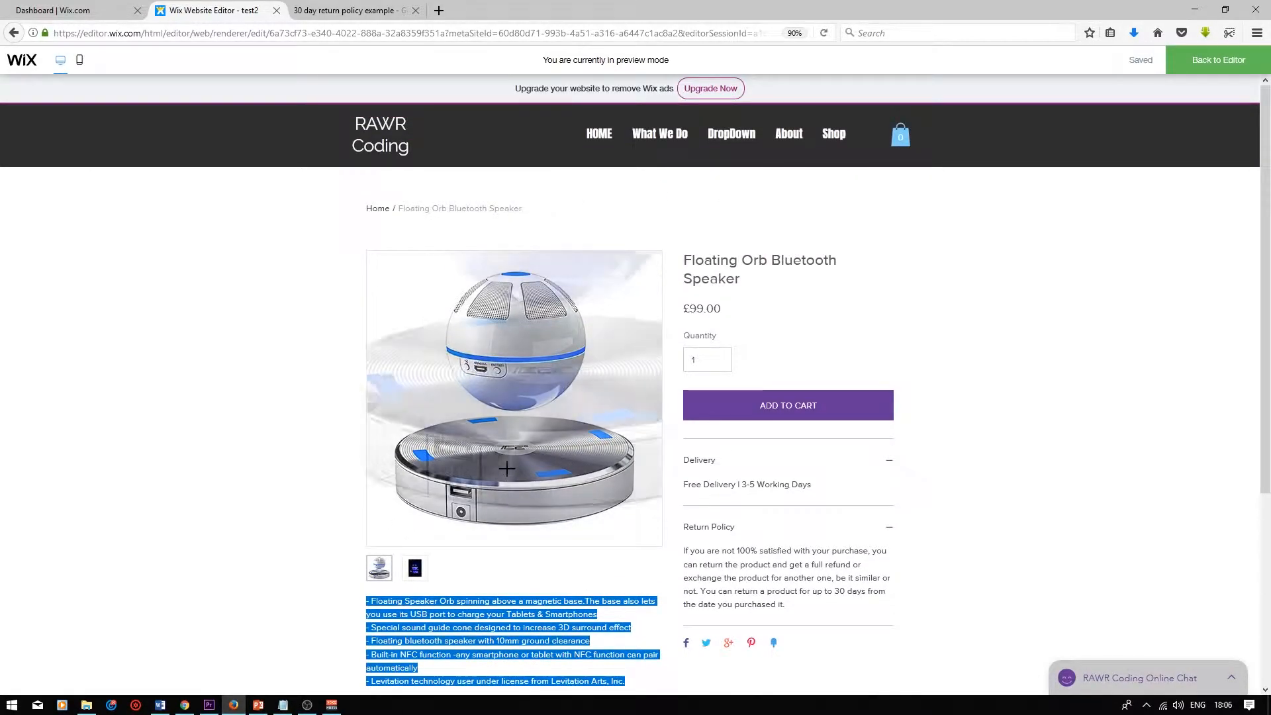
click(416, 571)
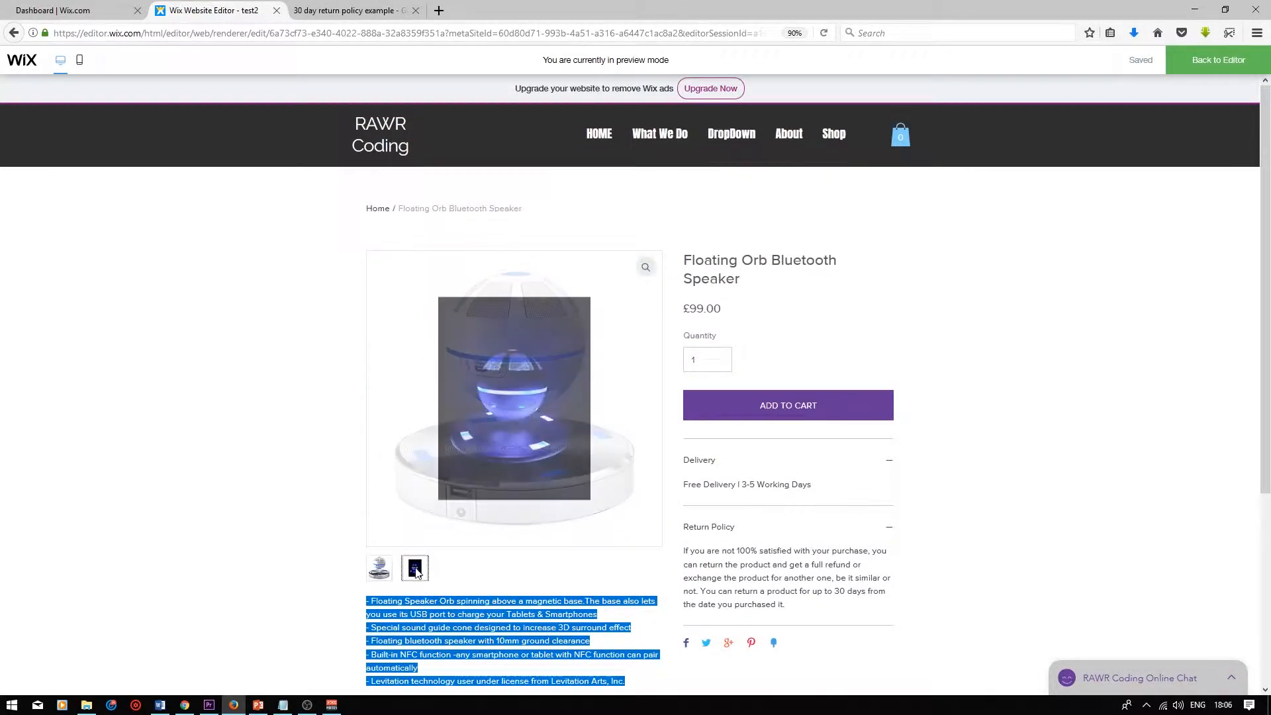
click(375, 573)
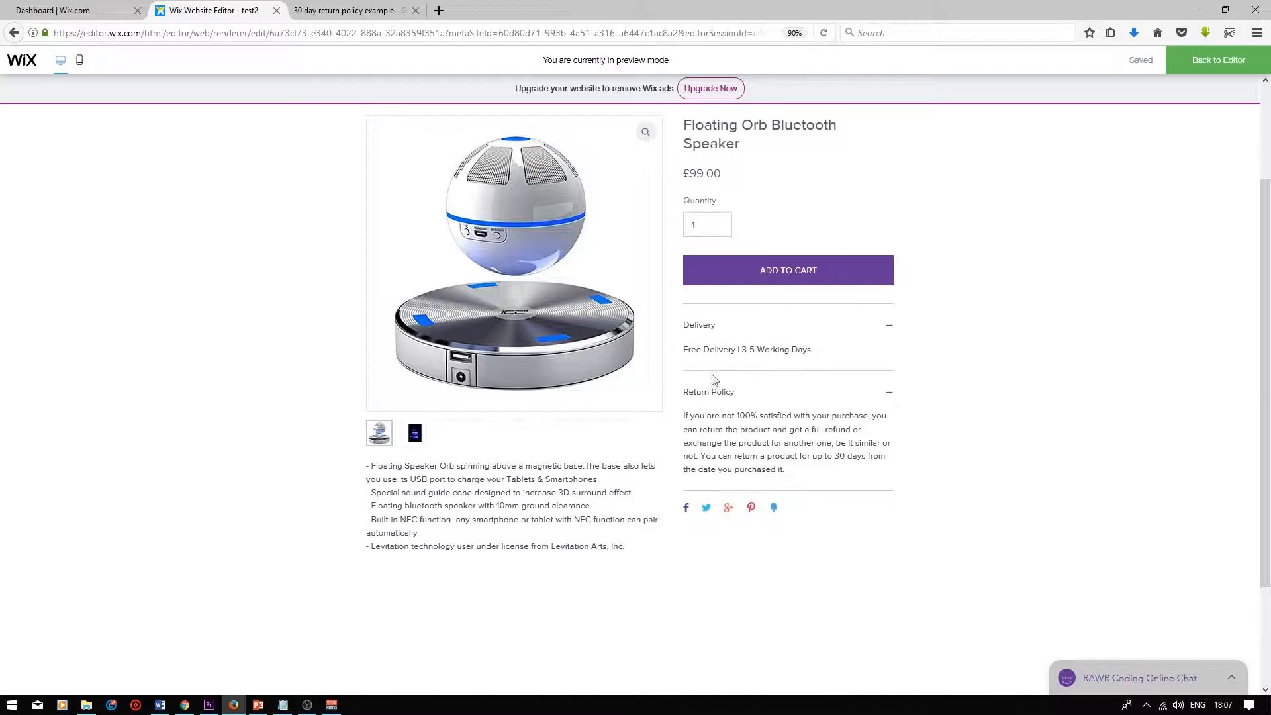
Add the speaker to the cart on the preview and close the cart panel
scroll(676, 378, down, 2)
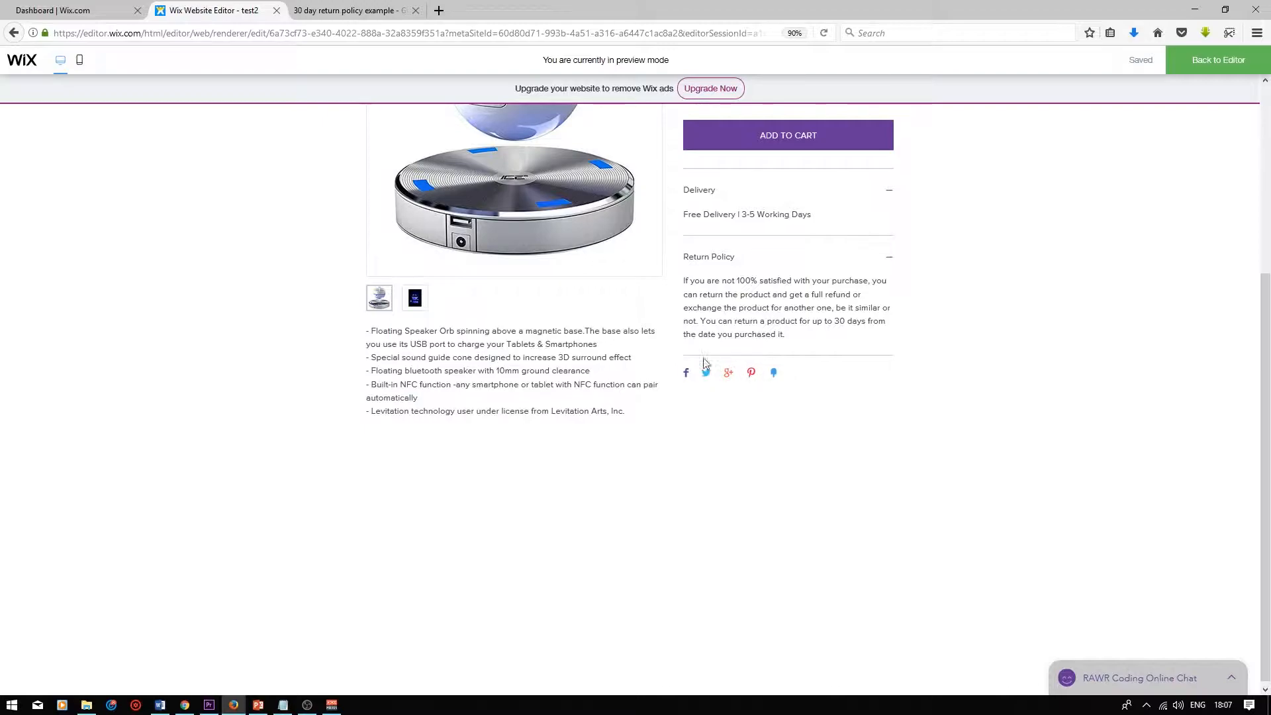
scroll(738, 401, up, 4)
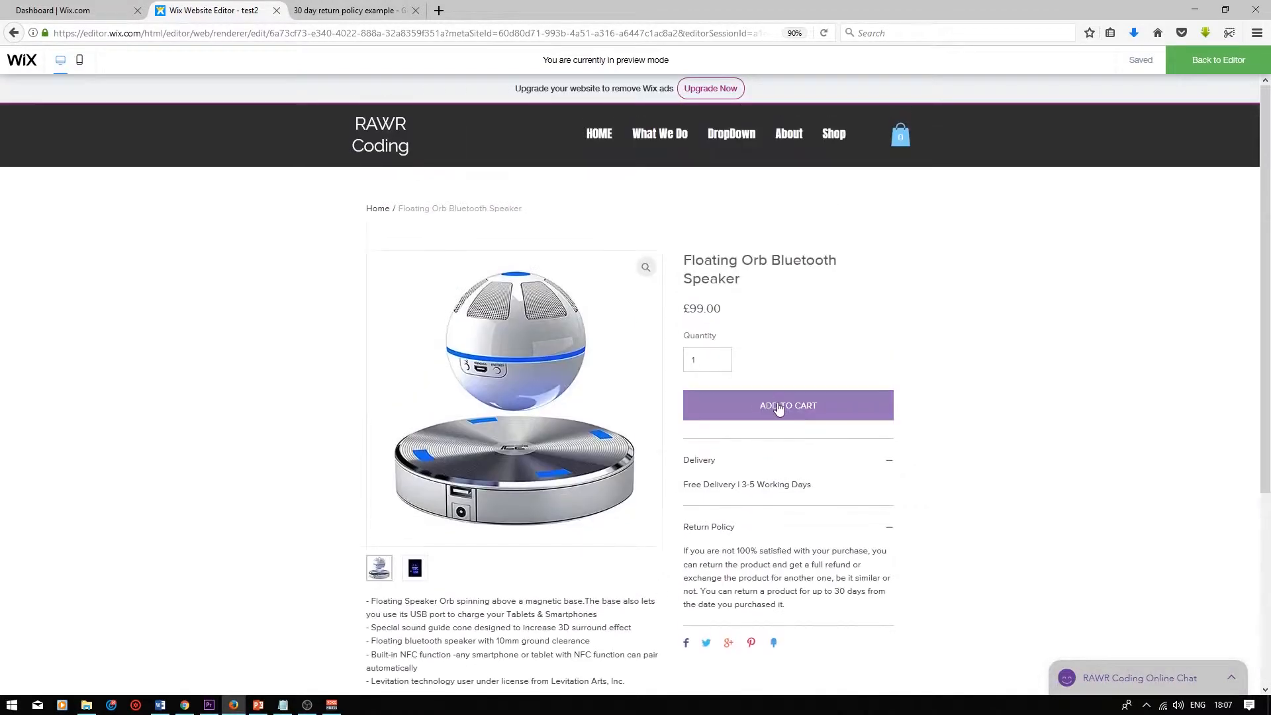
click(822, 412)
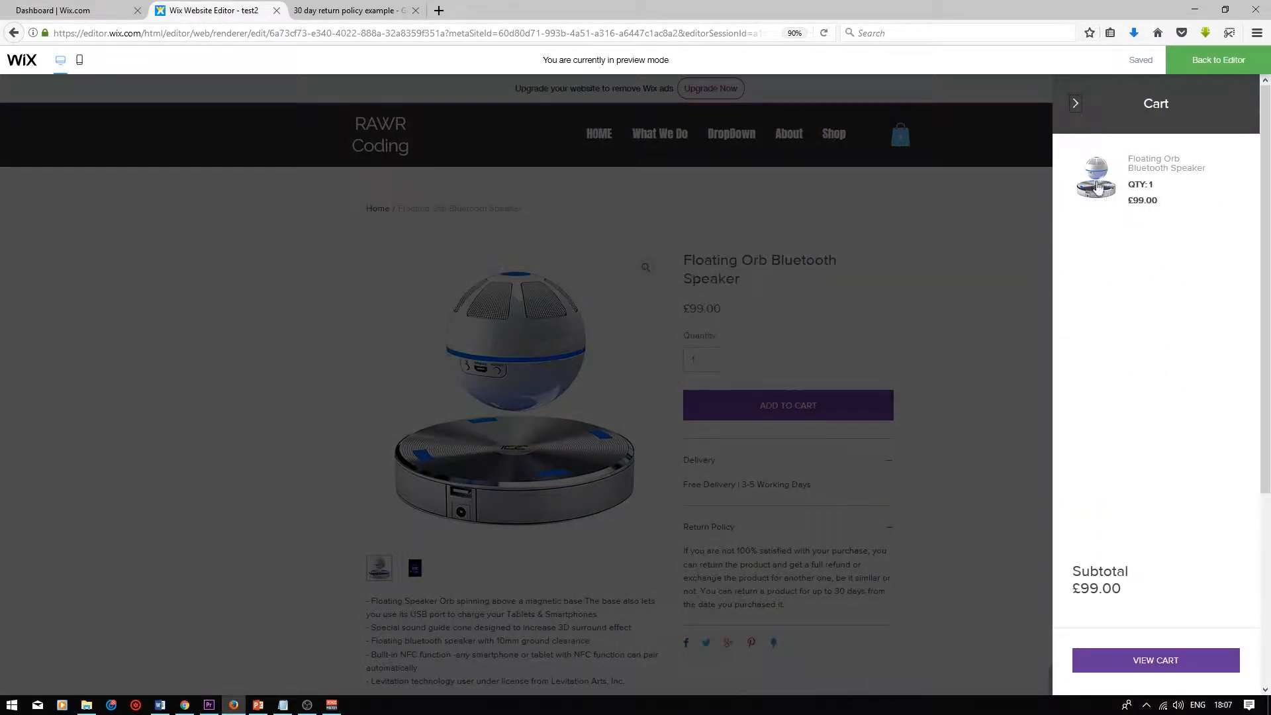
click(1075, 106)
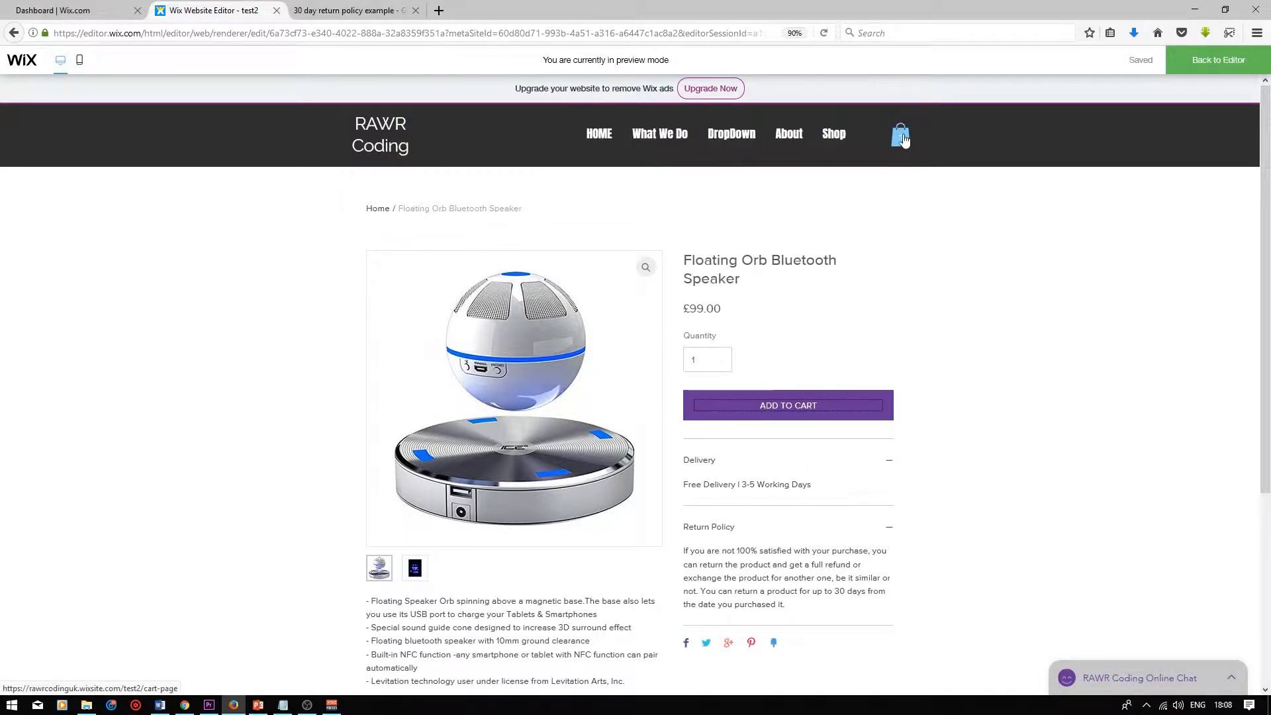
Return to the editor and switch to the Shop page
click(1206, 66)
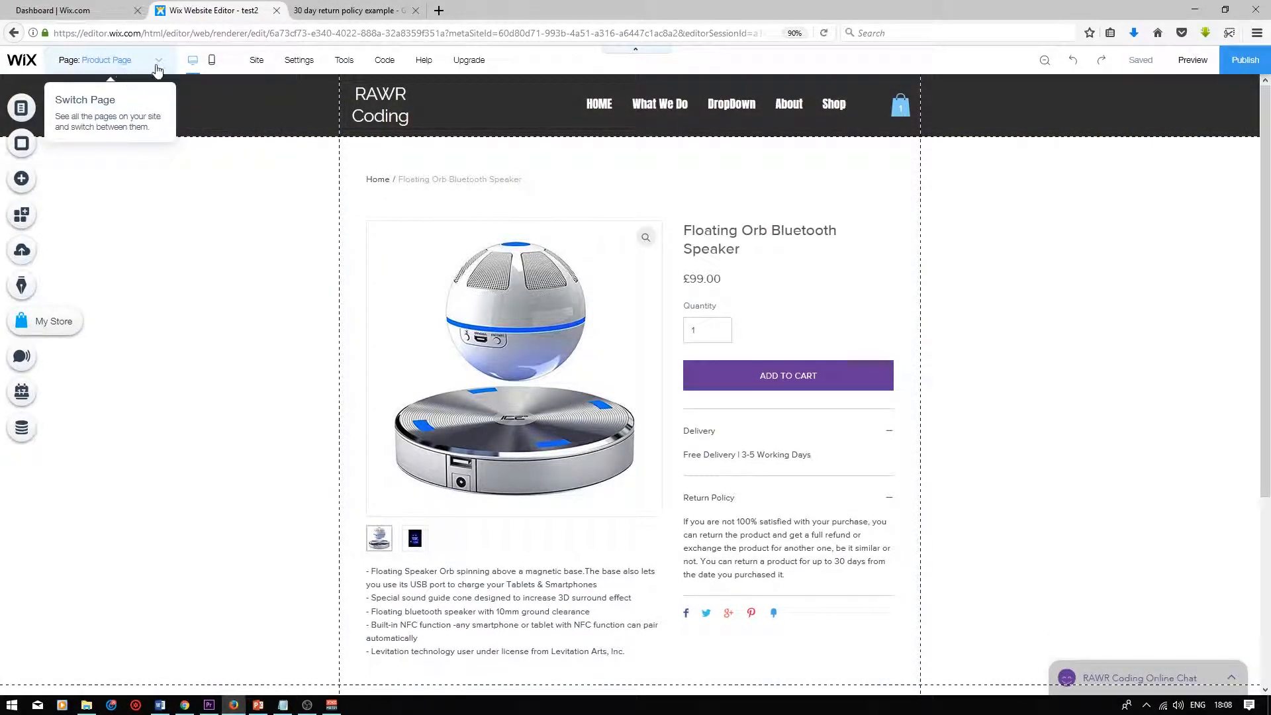
click(100, 60)
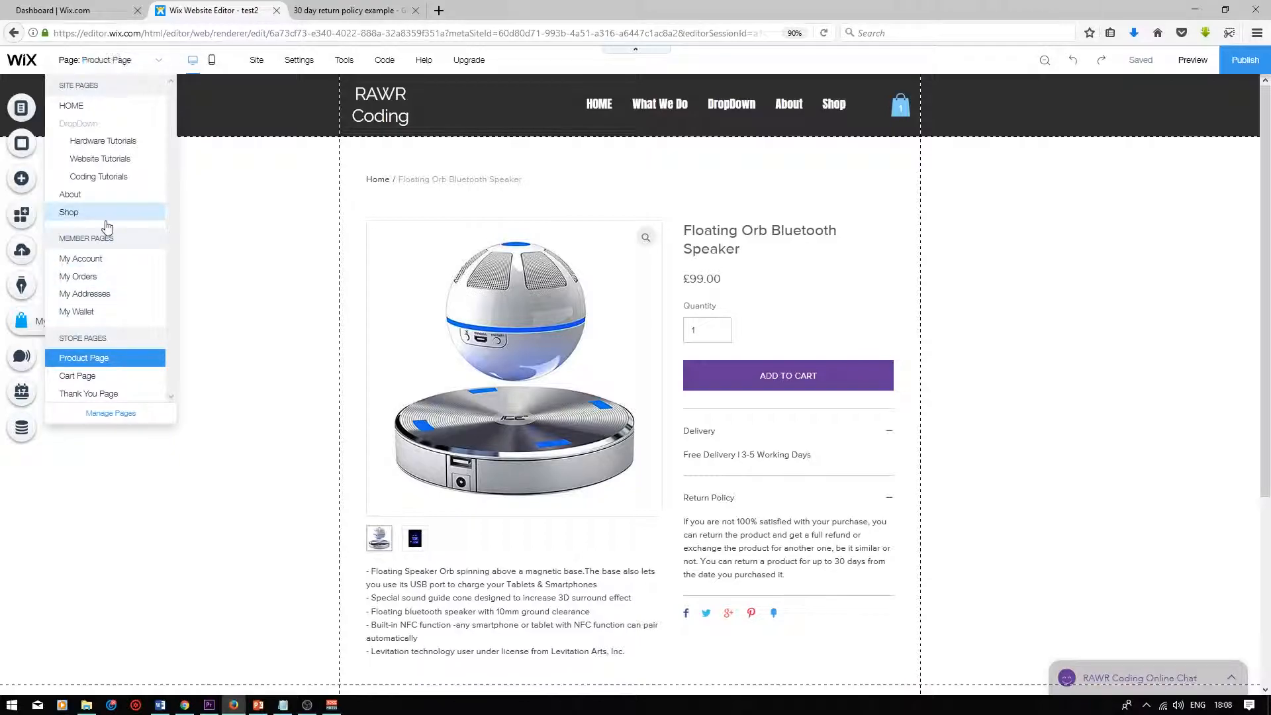
click(106, 219)
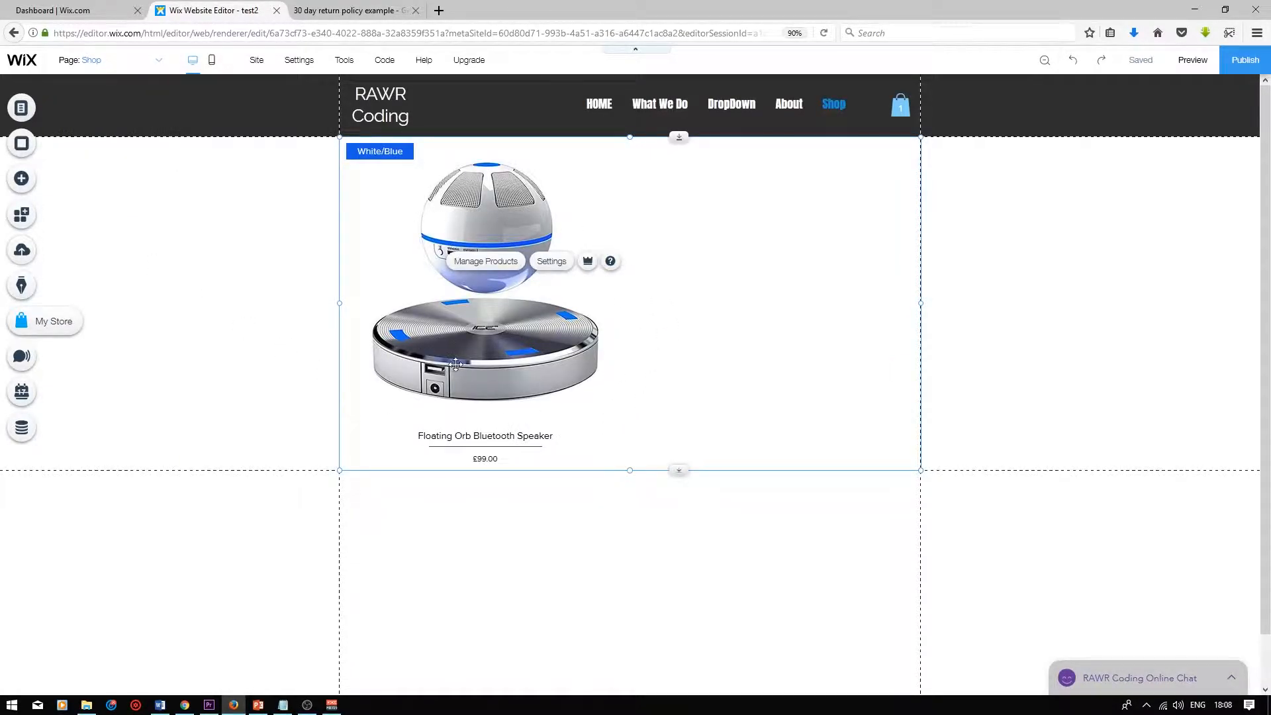
Create a new collection named PC Accessories, add the Floating Orb Bluetooth Speaker to it, and save
click(551, 262)
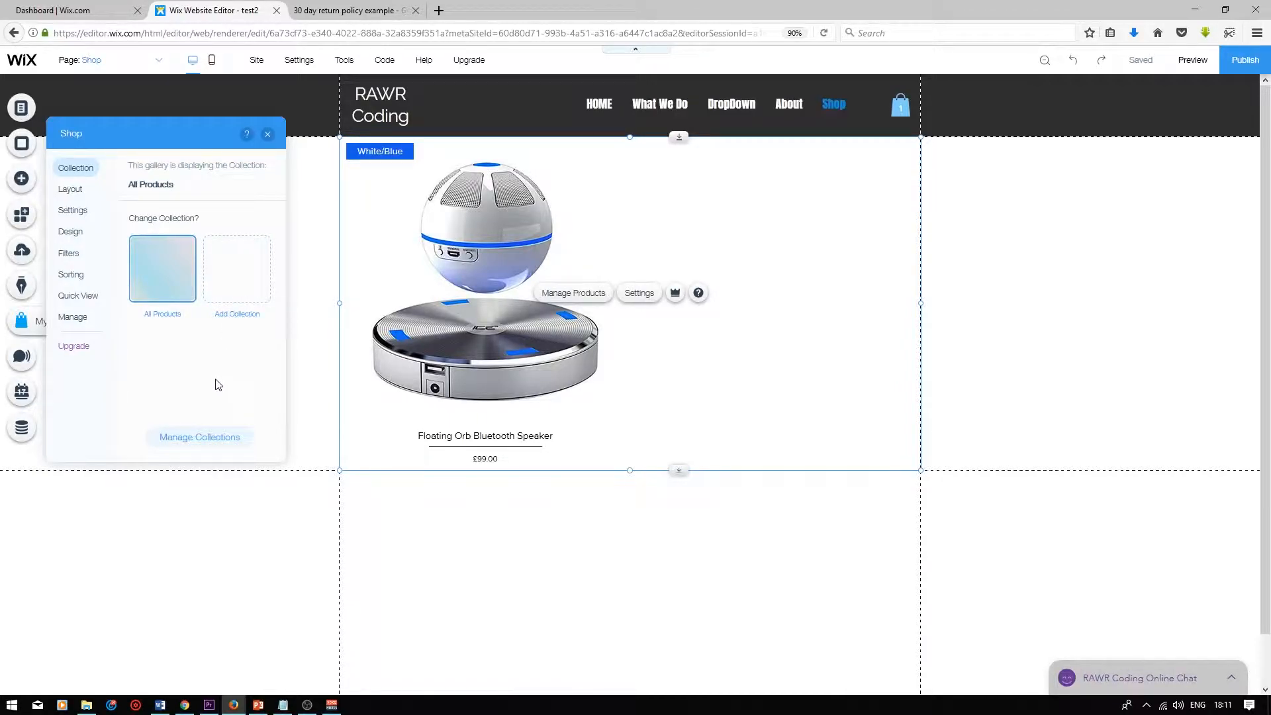
click(206, 440)
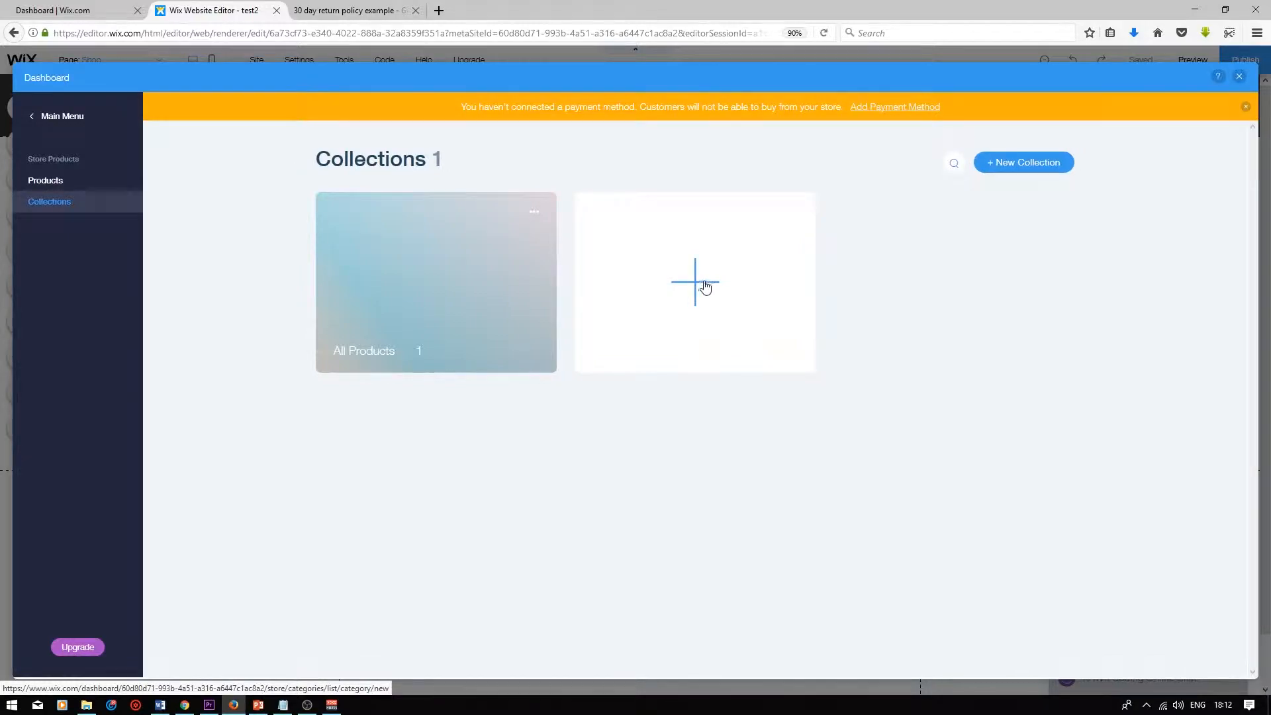
click(697, 283)
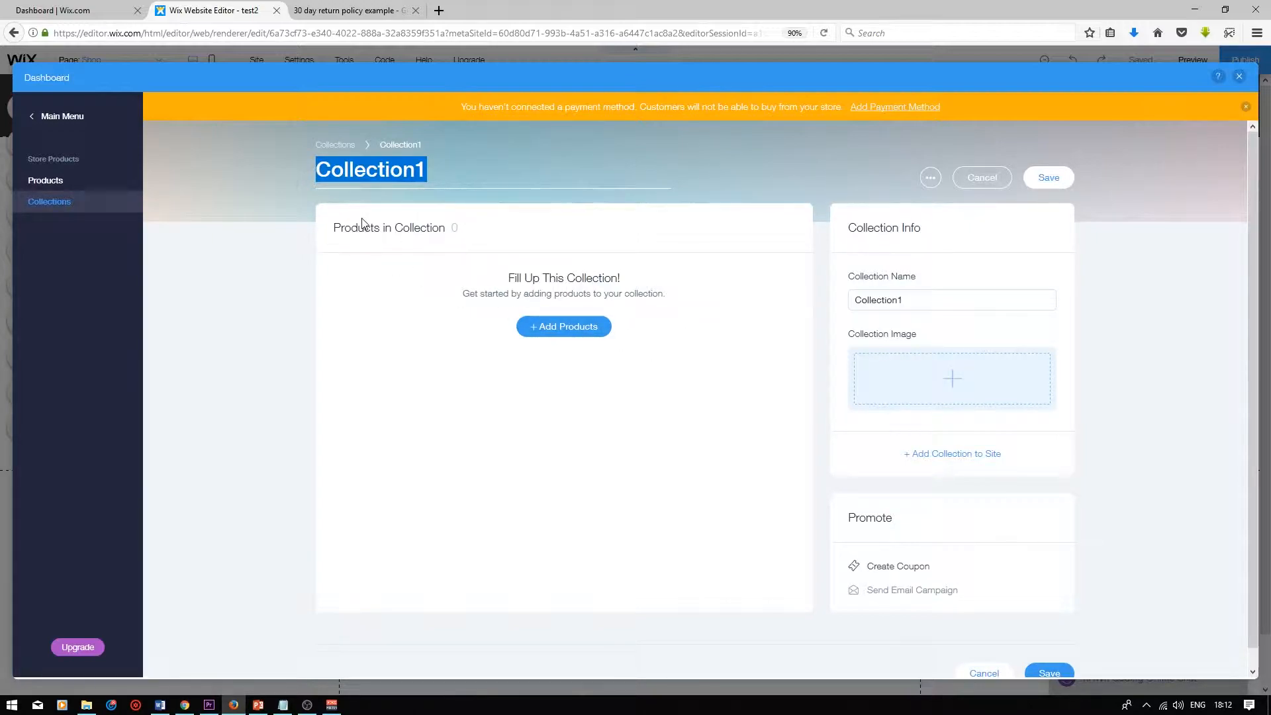
text(PC Accessories)
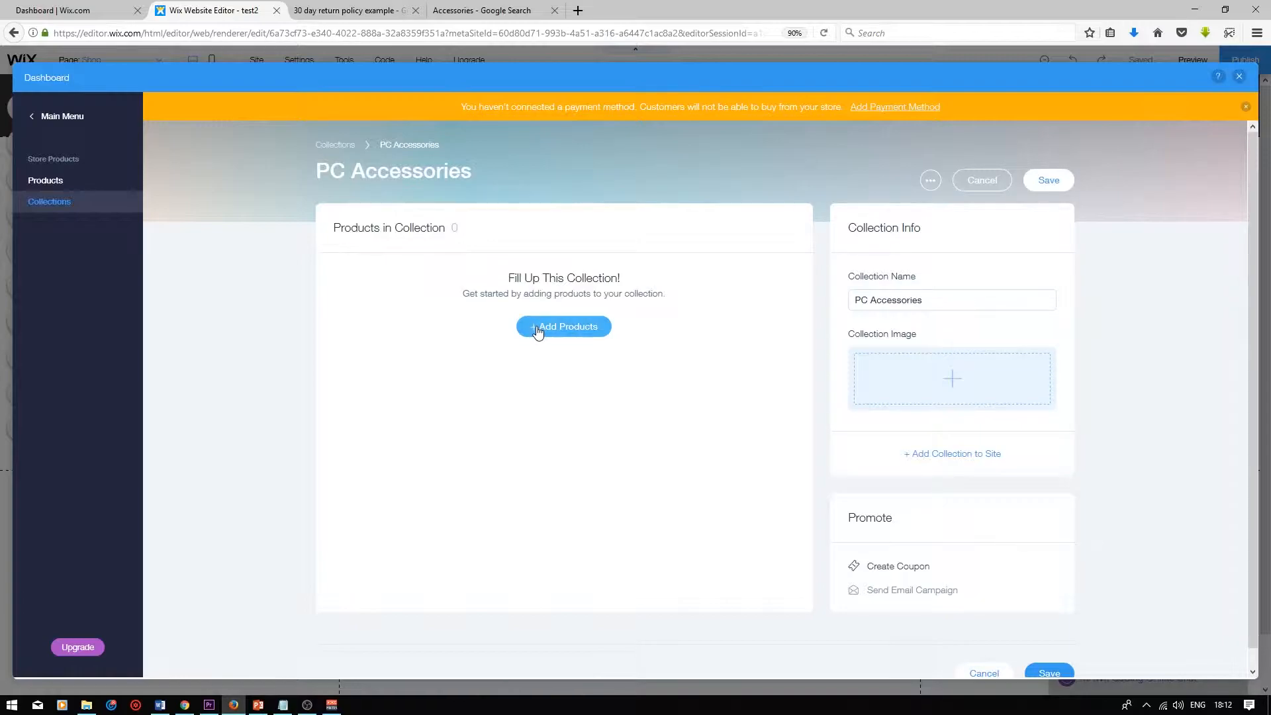
click(538, 329)
click(625, 331)
click(755, 505)
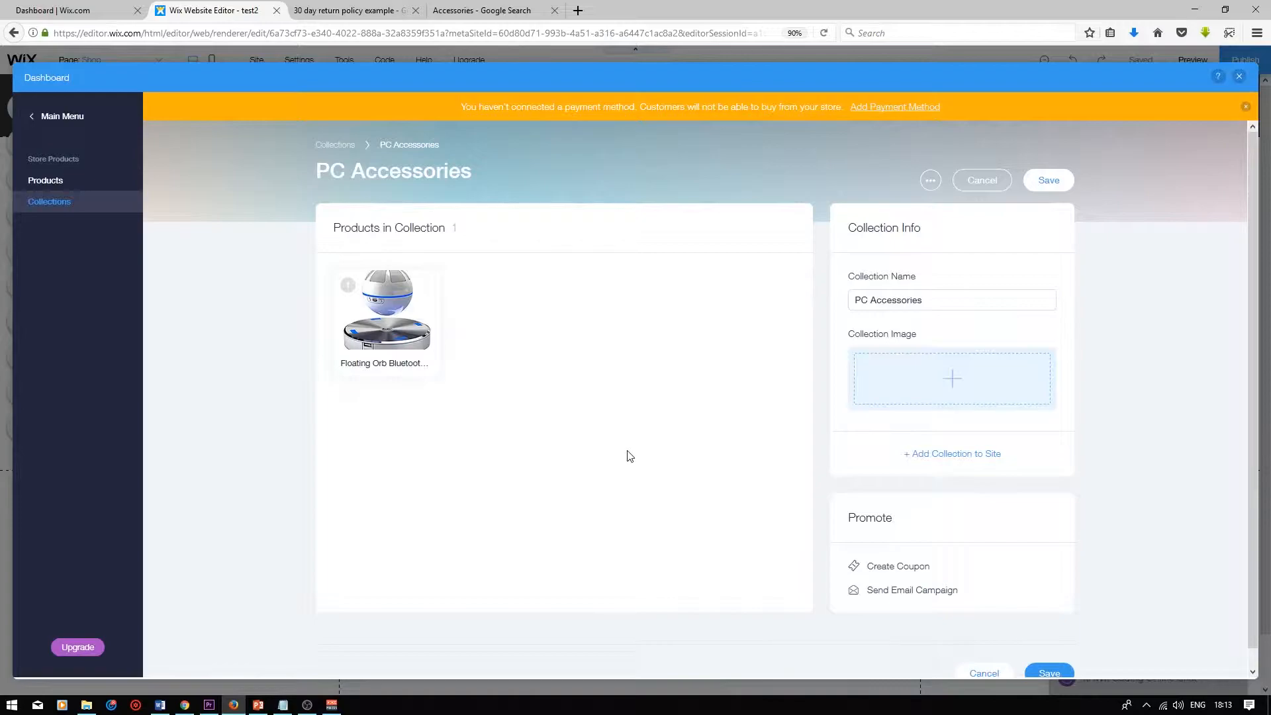
click(1050, 185)
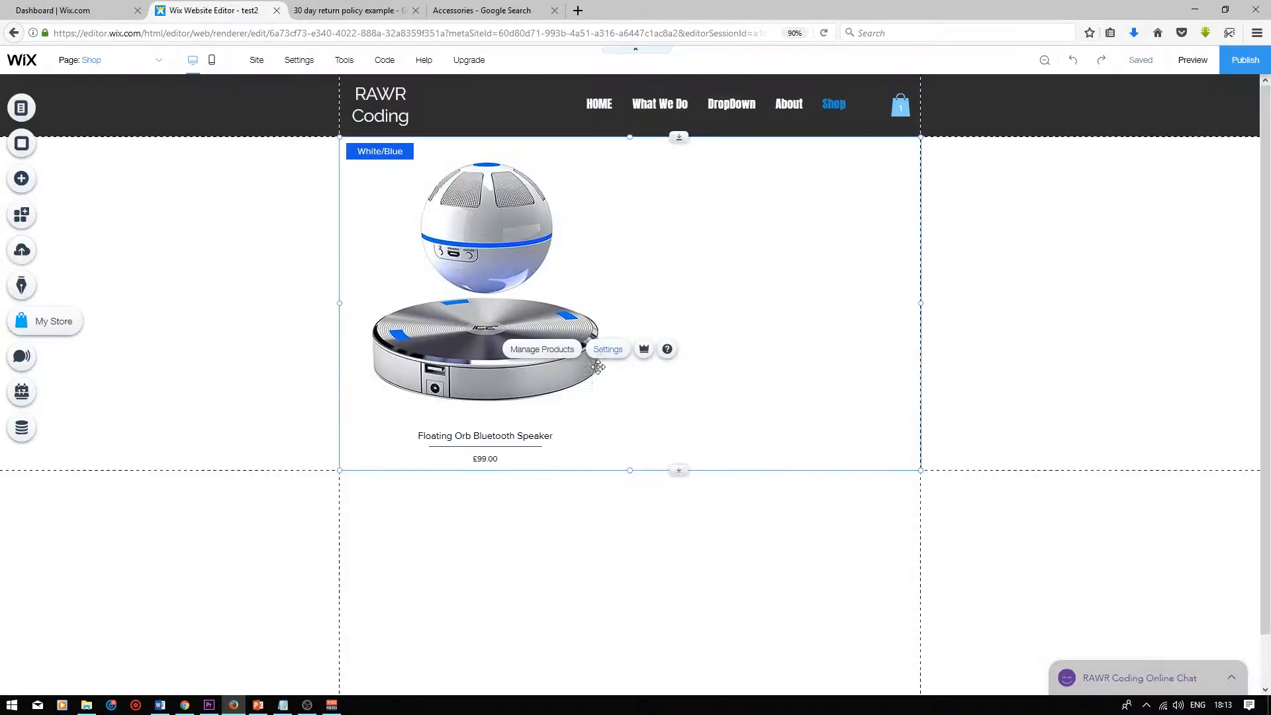
Set the shop gallery to display the PC Accessories collection
click(607, 352)
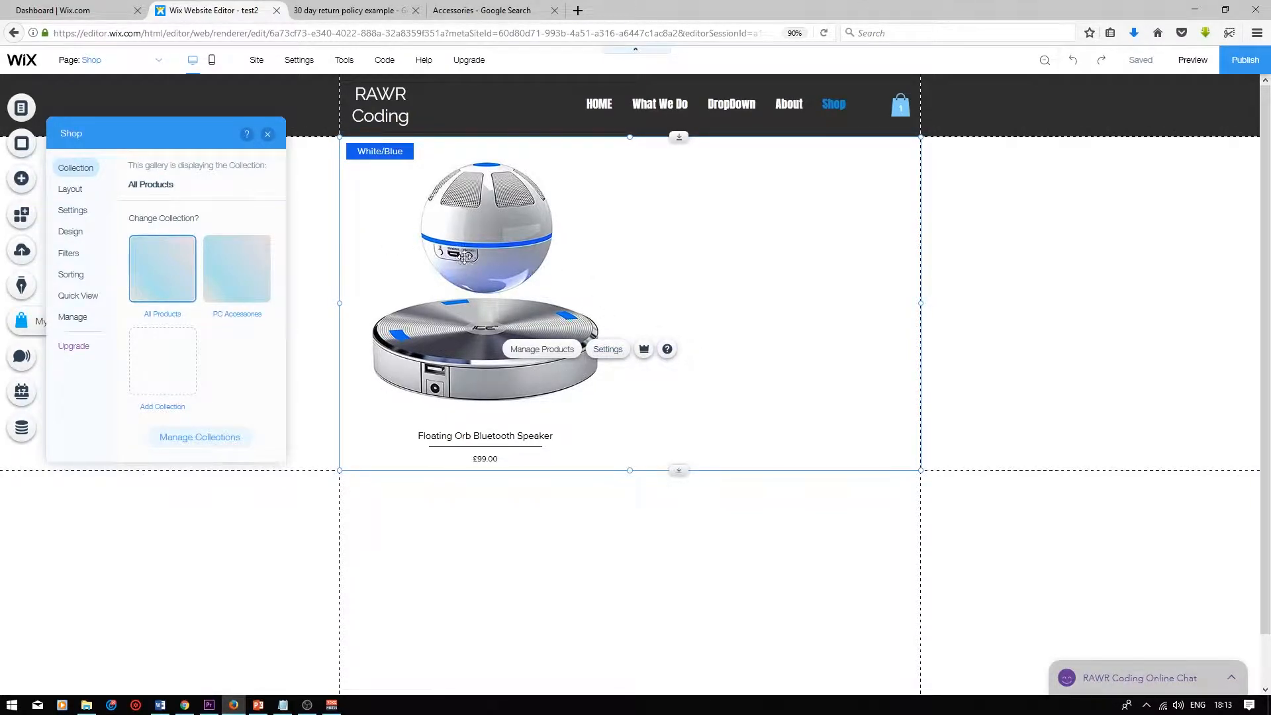
click(228, 280)
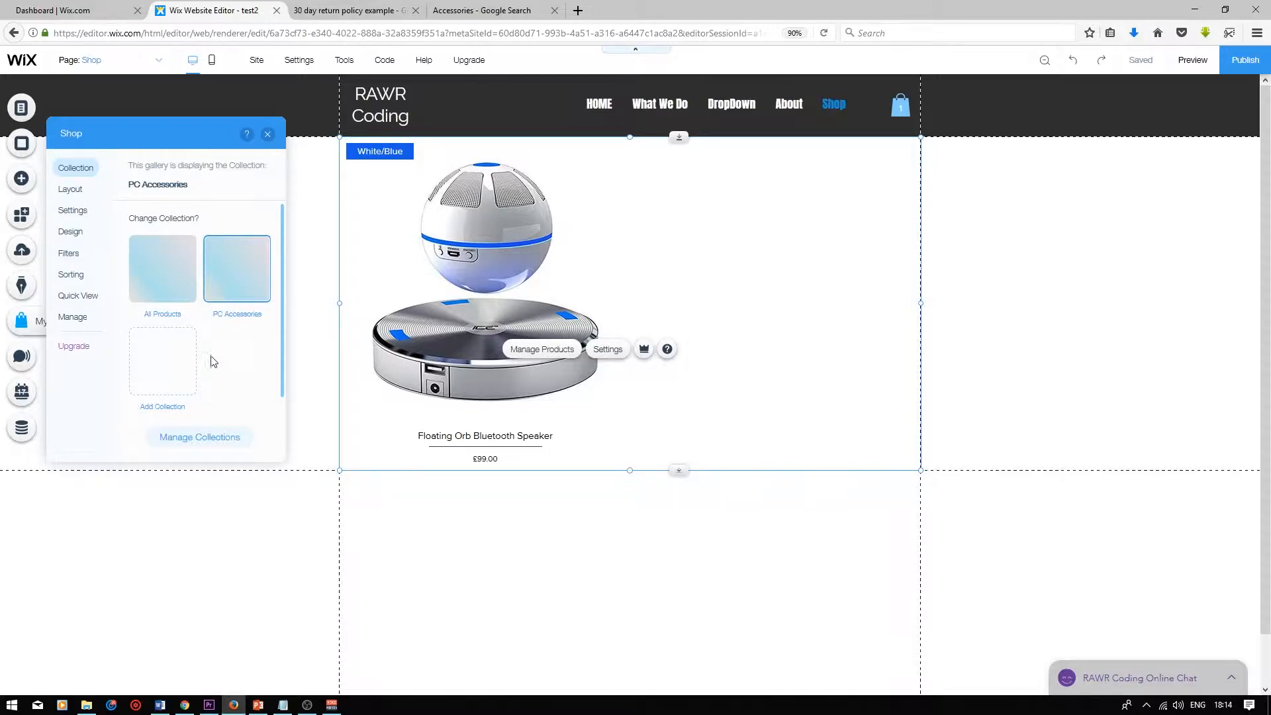
Examine the shop gallery's layout and design settings
click(71, 190)
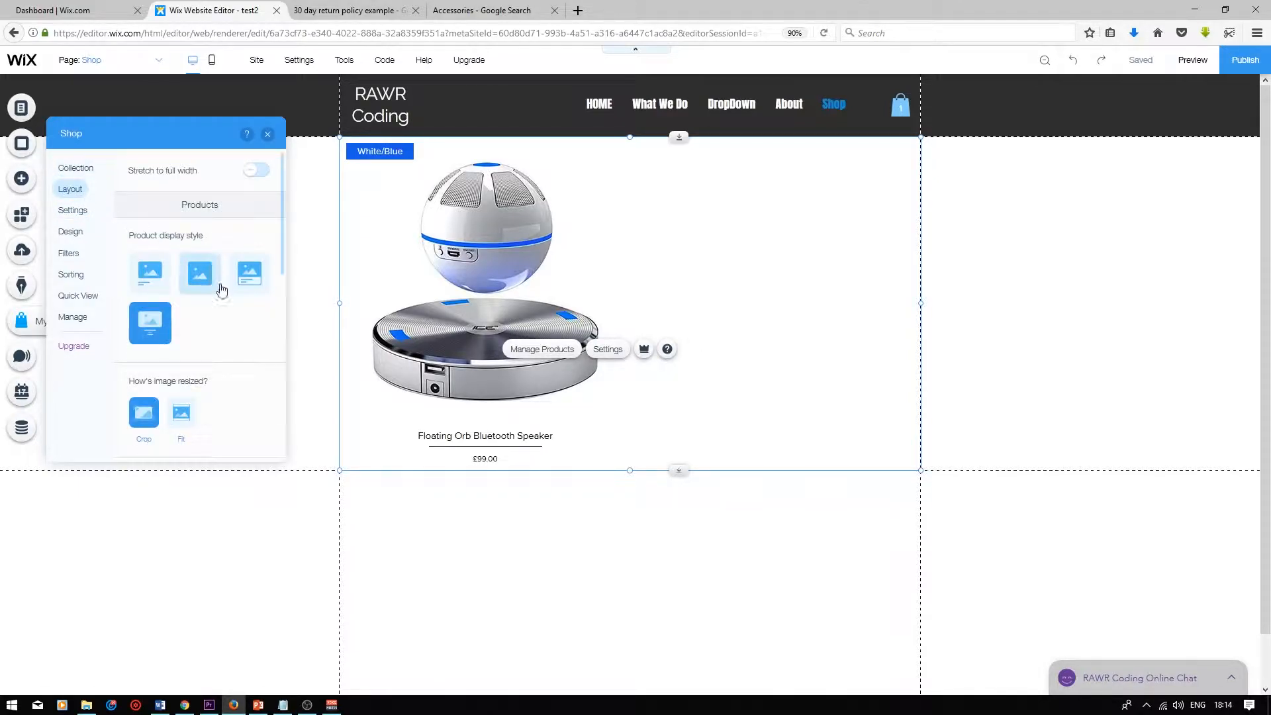
scroll(256, 300, down, 1)
scroll(238, 303, up, 1)
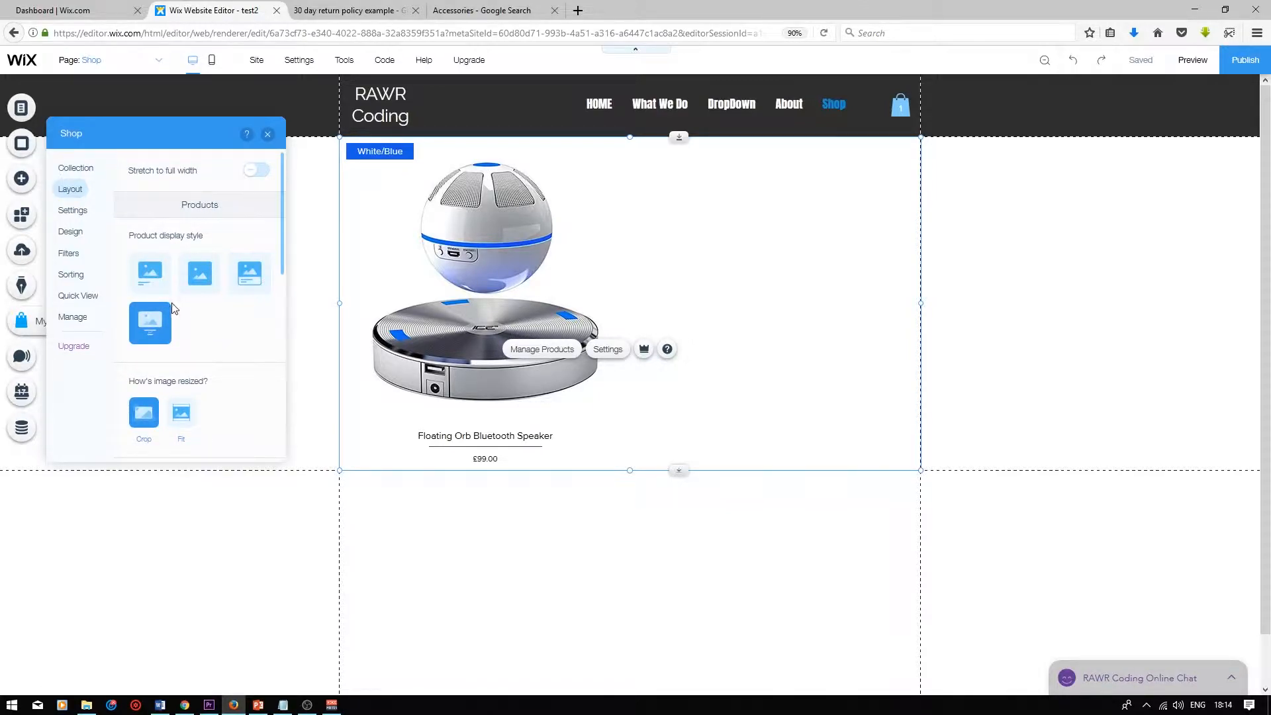
scroll(217, 311, down, 3)
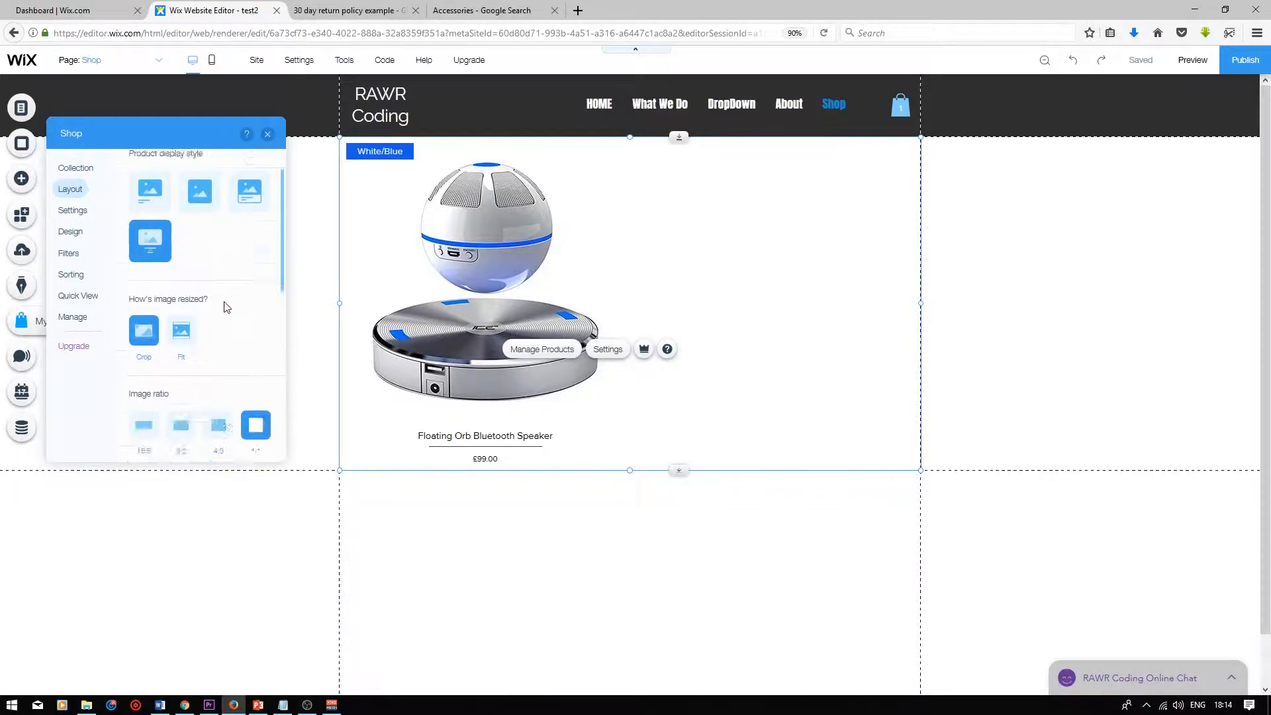
scroll(233, 255, down, 2)
scroll(233, 256, down, 3)
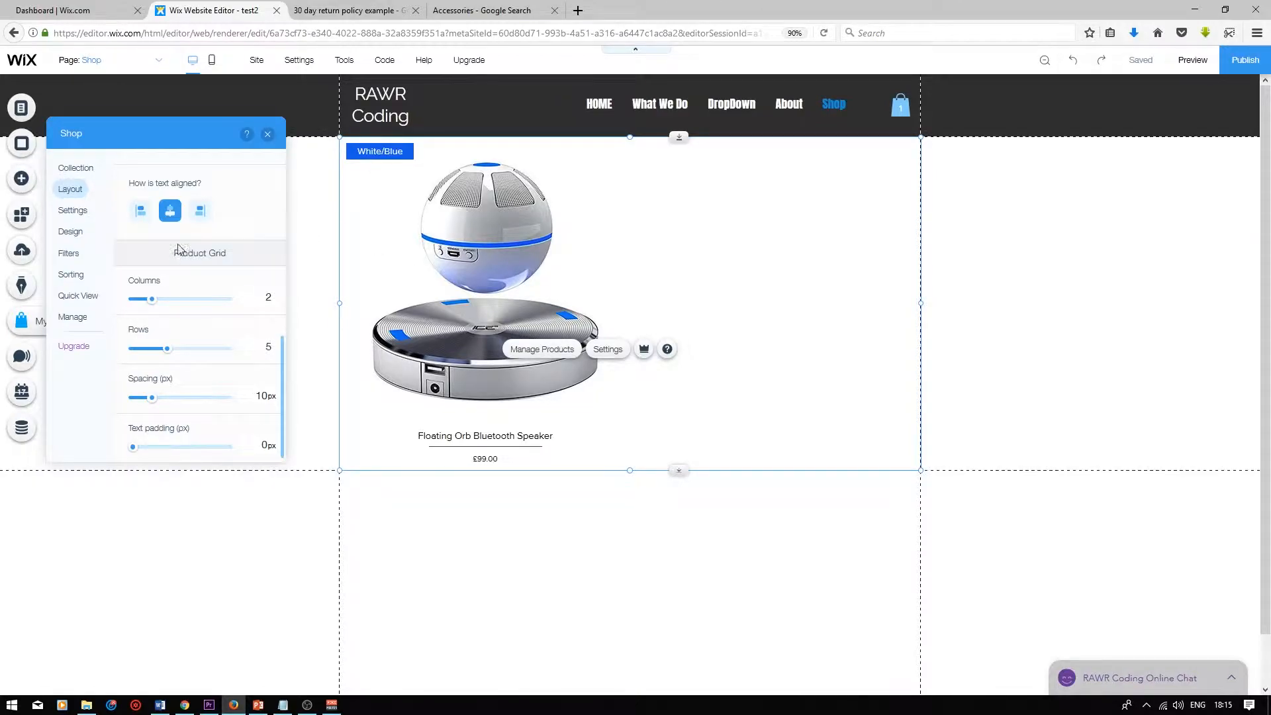
click(70, 231)
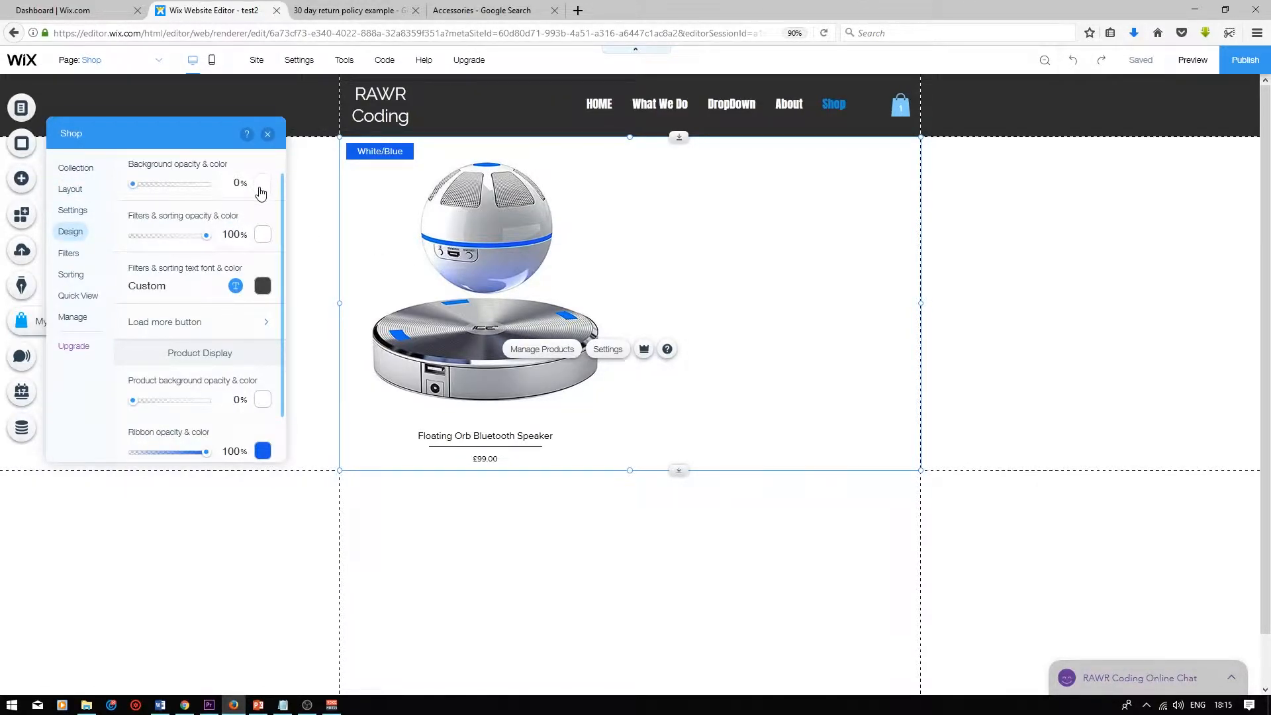
scroll(259, 221, down, 4)
scroll(258, 261, down, 3)
scroll(257, 364, up, 3)
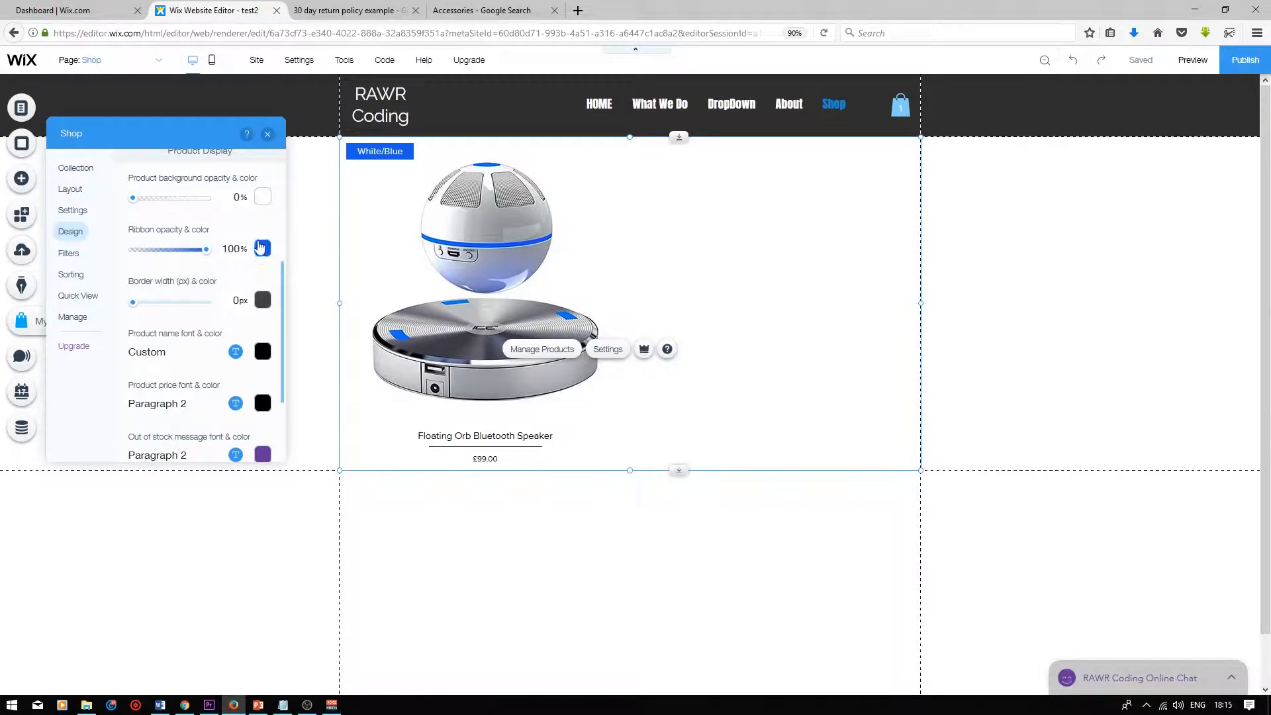
scroll(260, 232, up, 3)
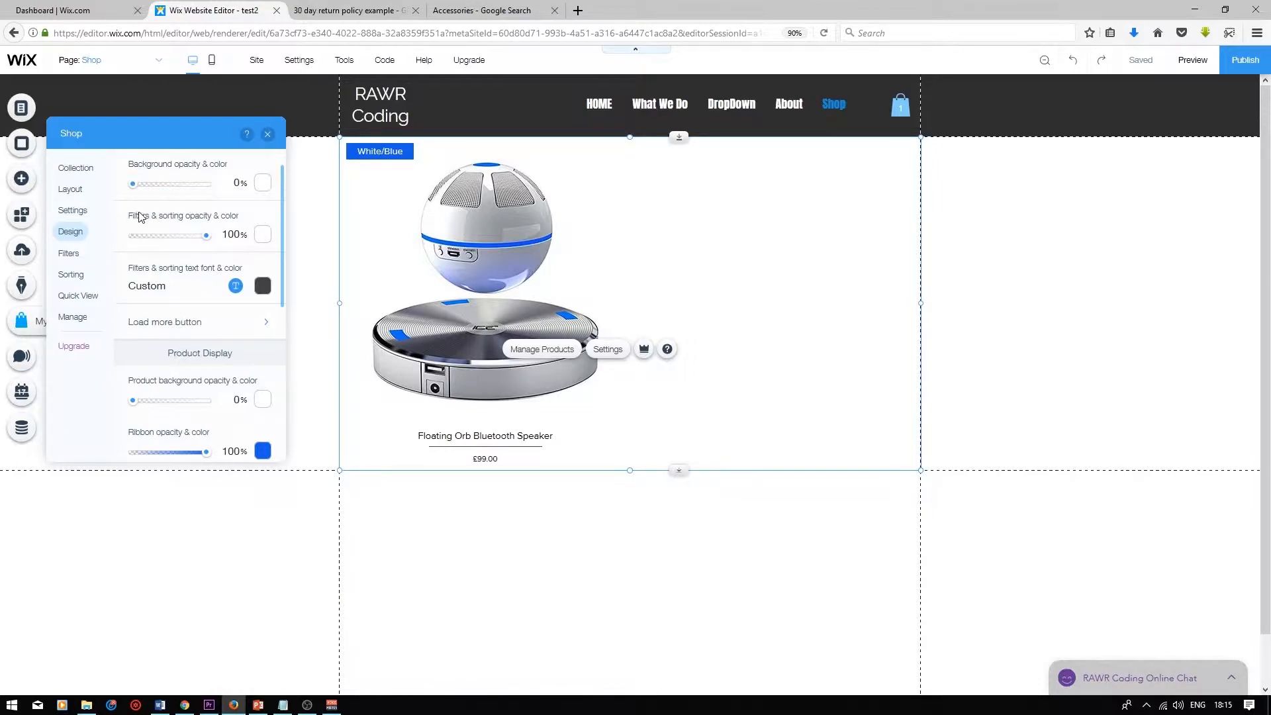
scroll(259, 216, down, 4)
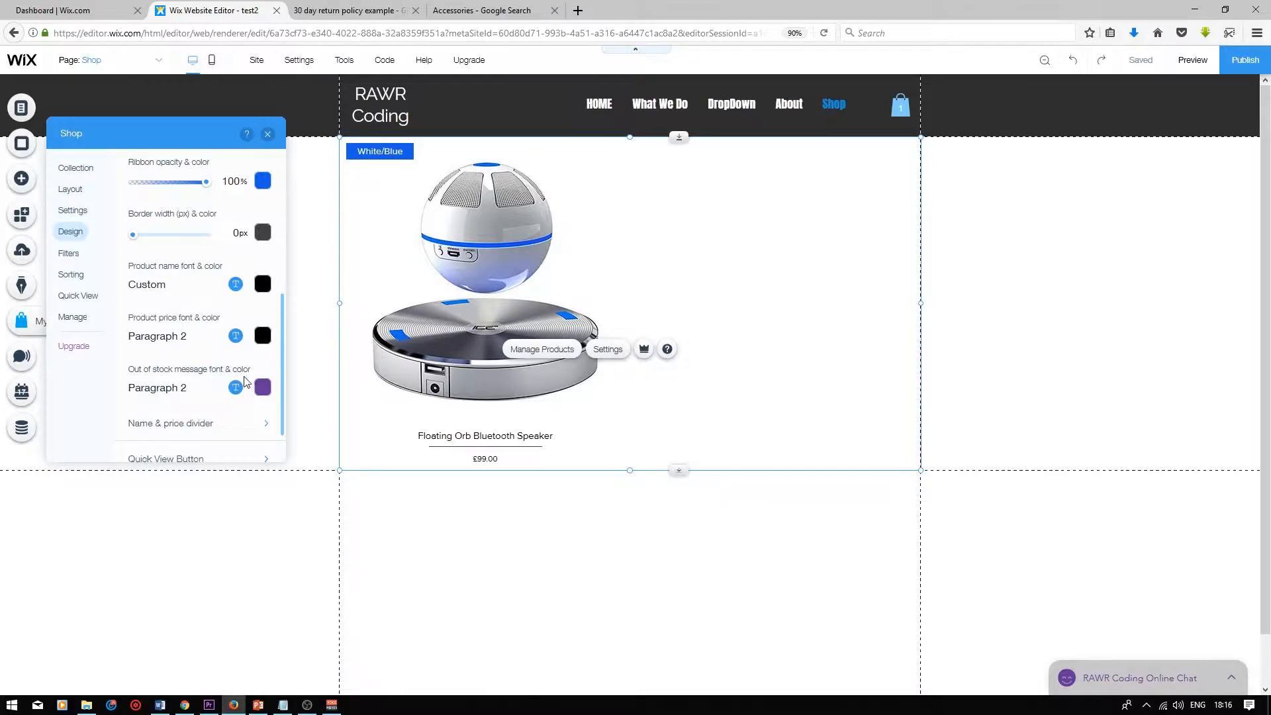
Try showing filters on the shop gallery
click(69, 254)
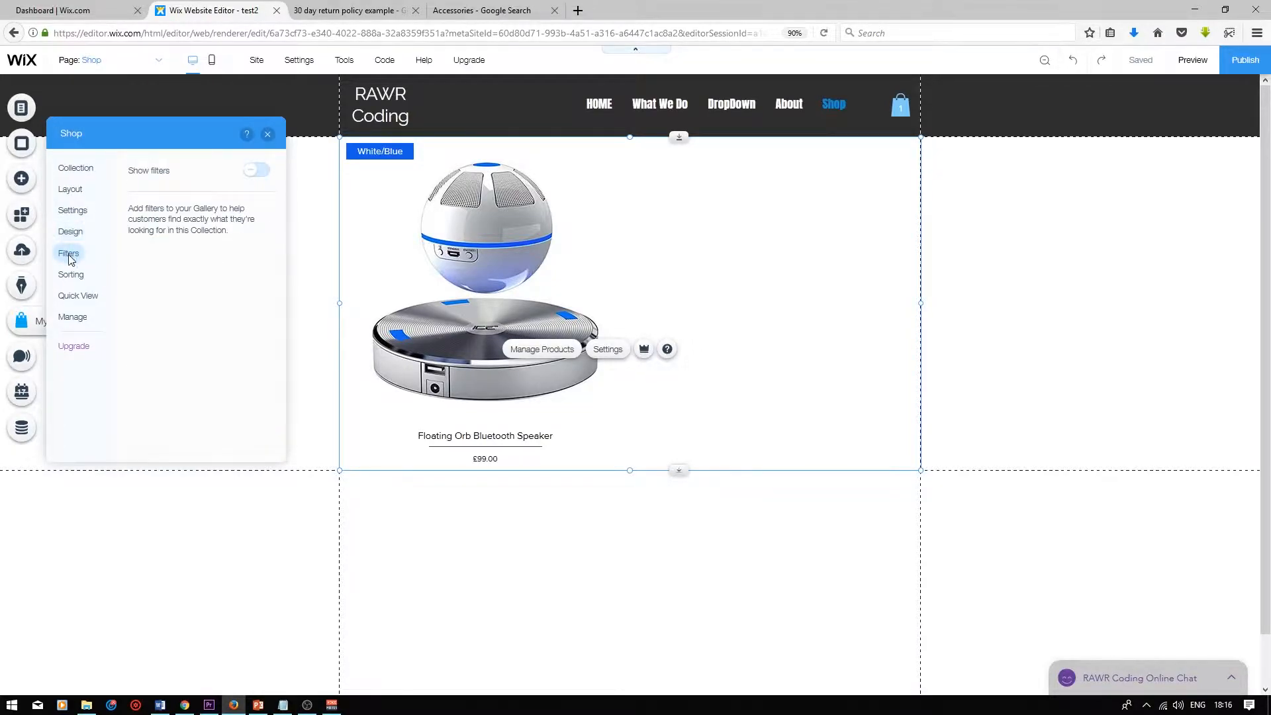
click(255, 170)
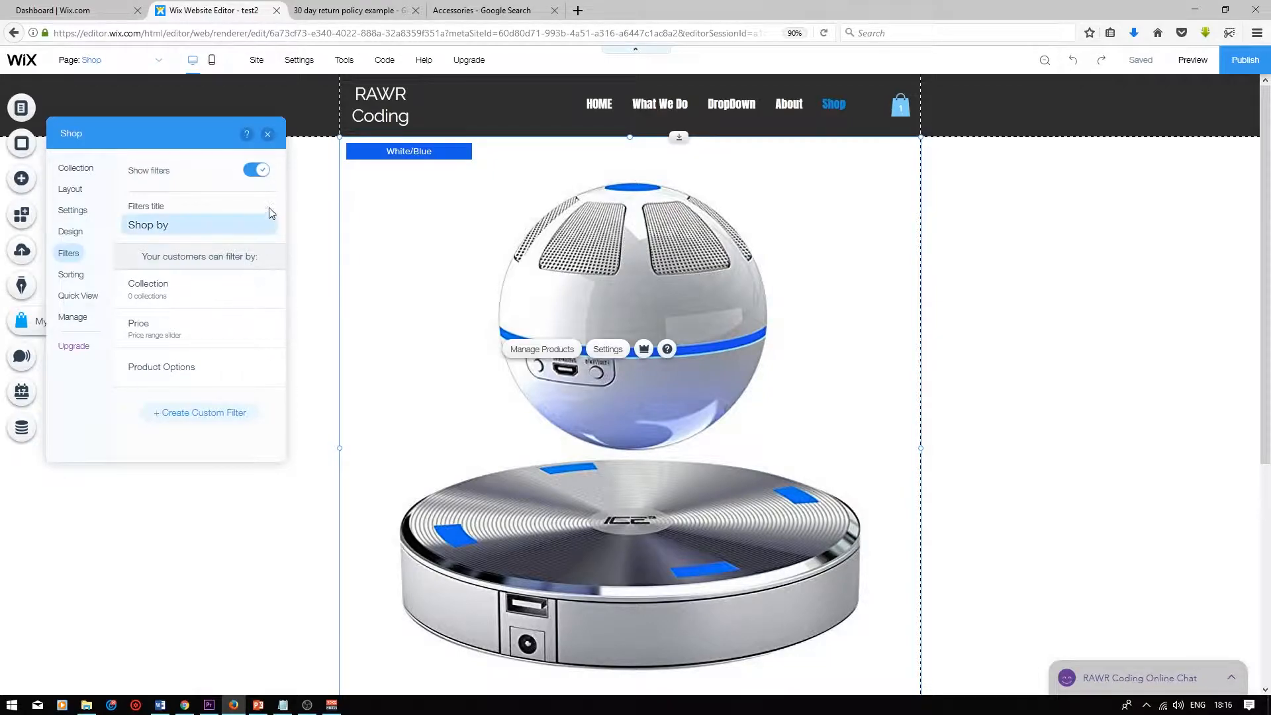
click(256, 171)
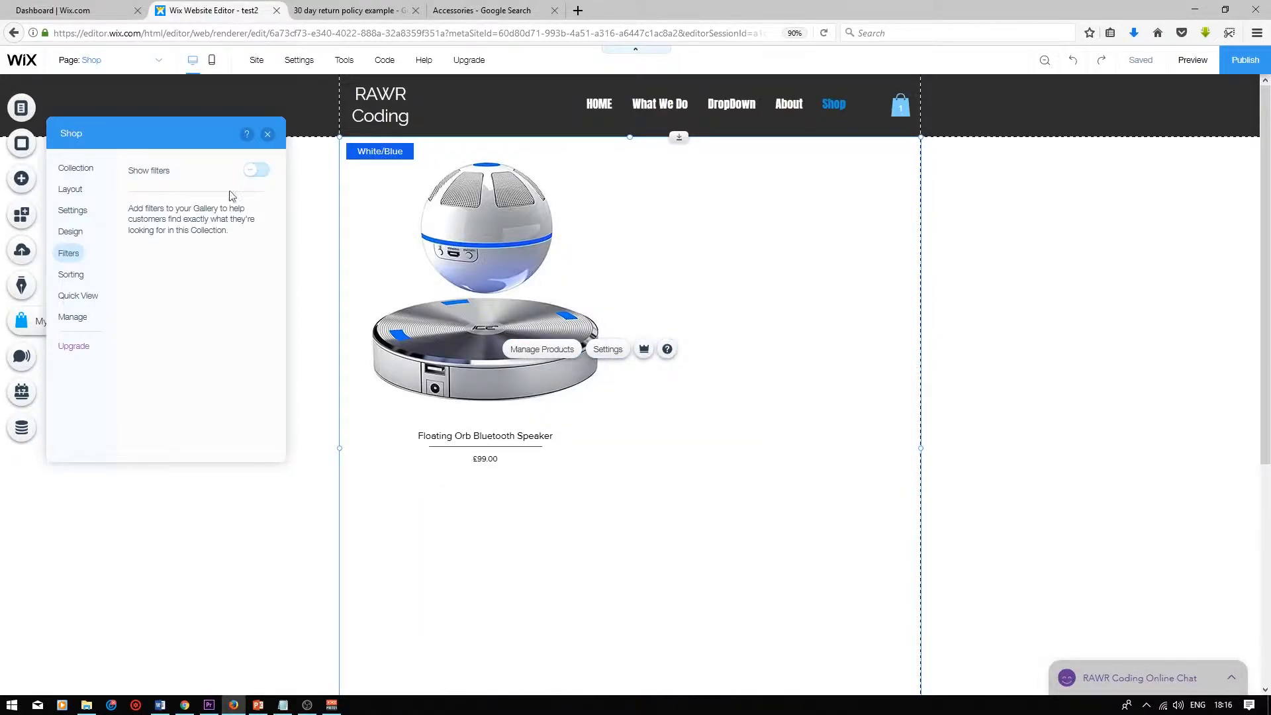
Try showing sorting options on the shop gallery
click(75, 281)
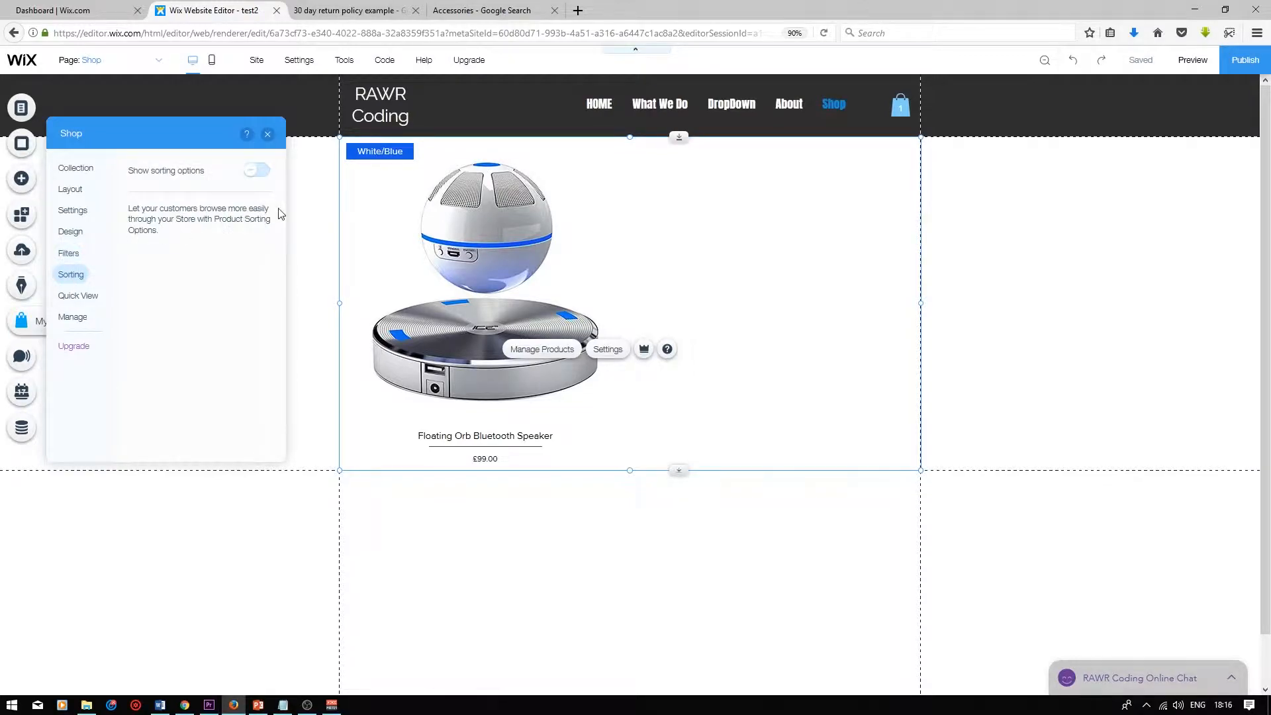
click(256, 170)
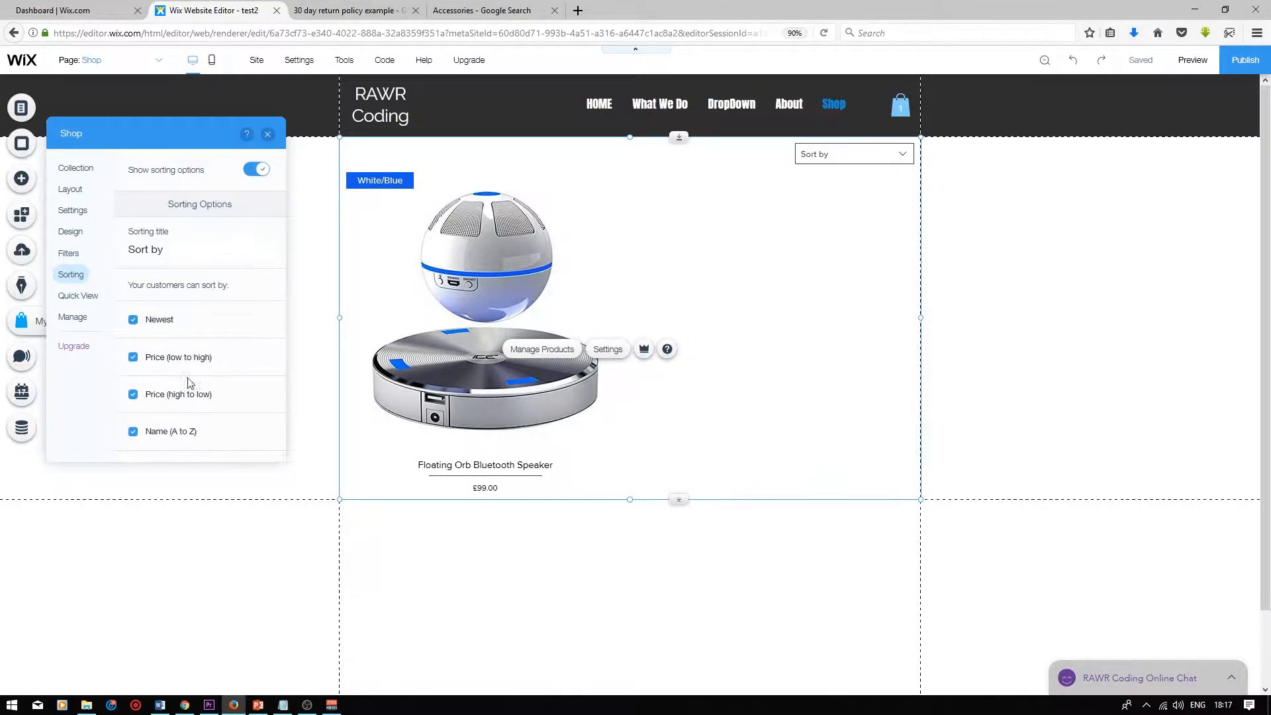
scroll(189, 380, down, 1)
scroll(240, 191, up, 1)
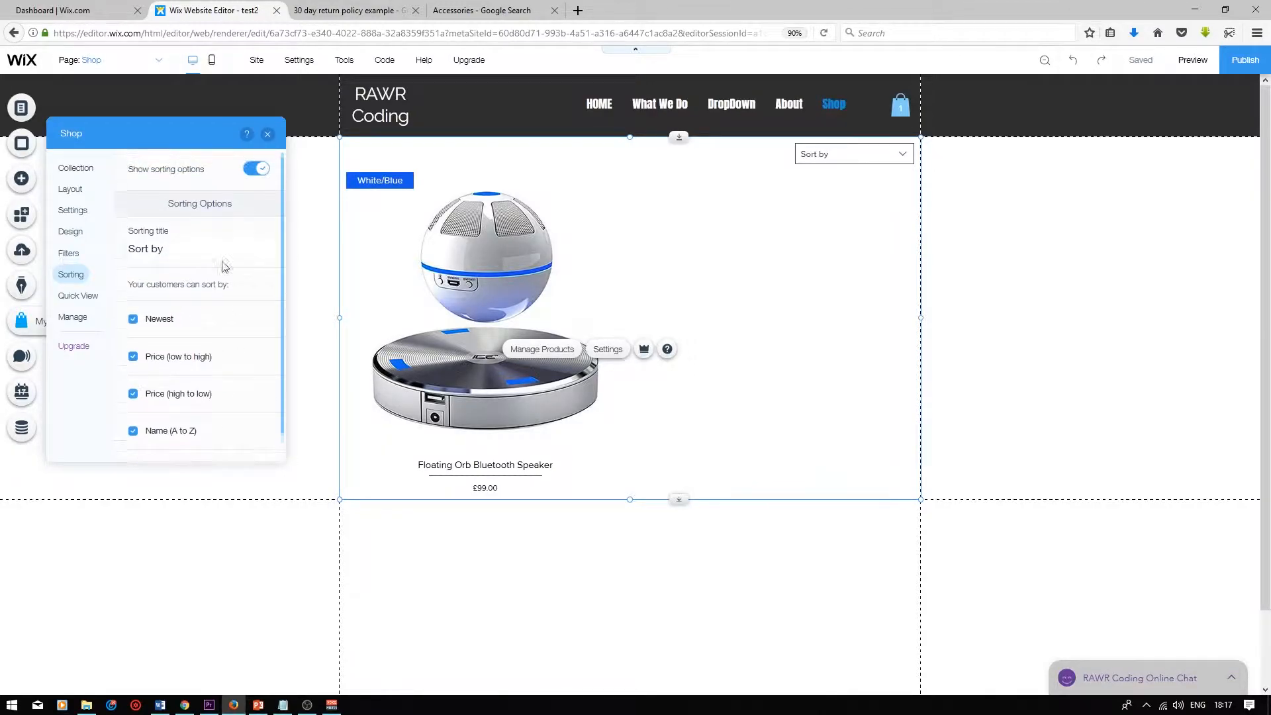
click(258, 171)
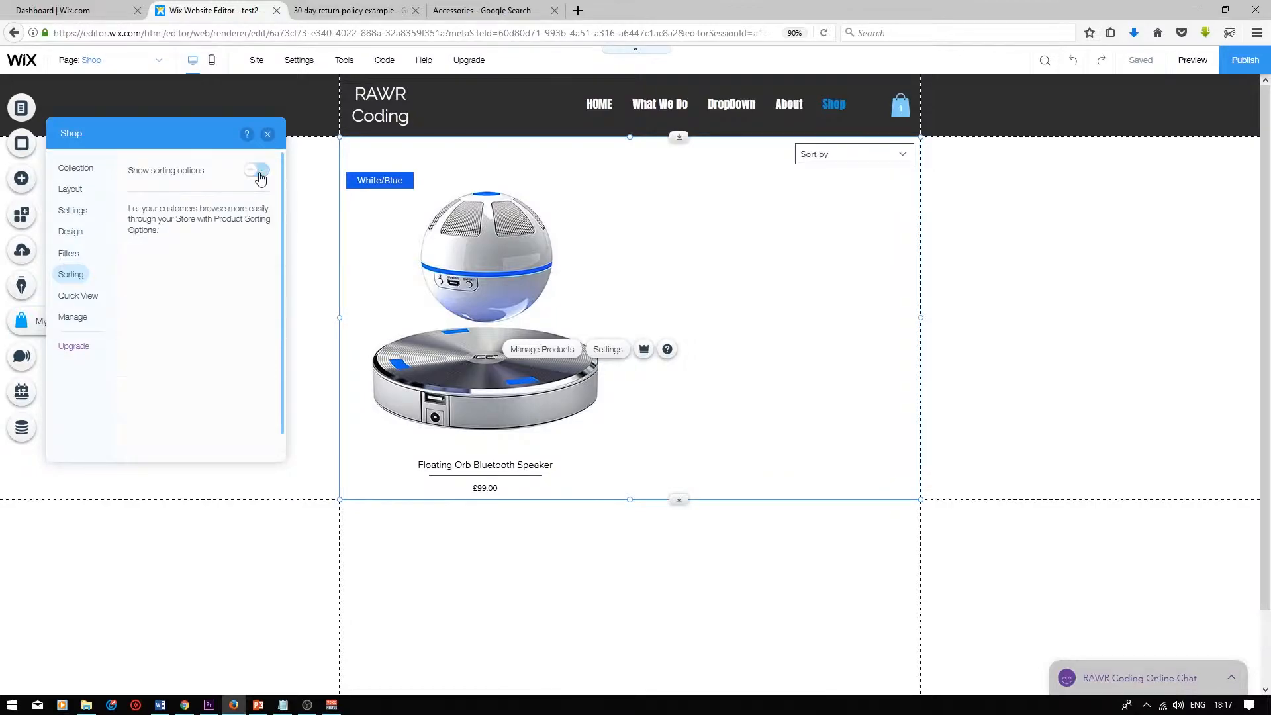
Examine the shop gallery's Quick View settings
click(79, 301)
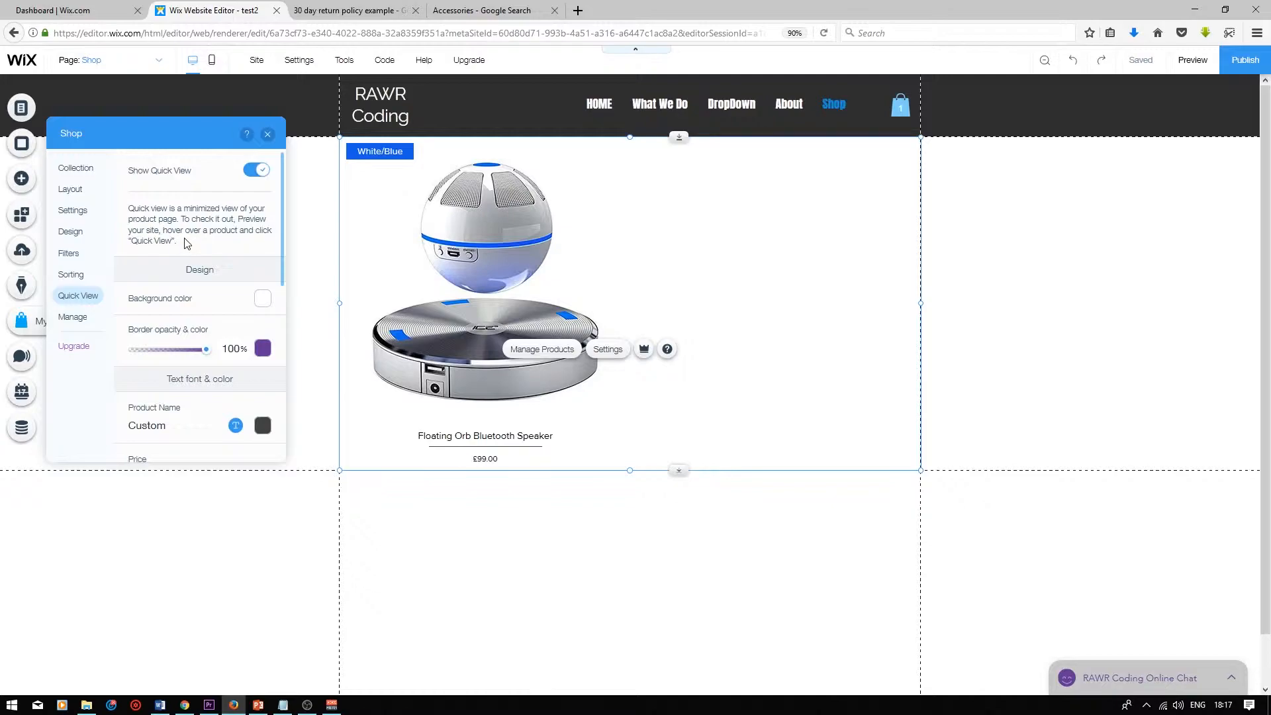
scroll(187, 245, down, 2)
scroll(187, 245, up, 2)
scroll(189, 242, down, 6)
scroll(189, 242, down, 1)
scroll(218, 238, up, 3)
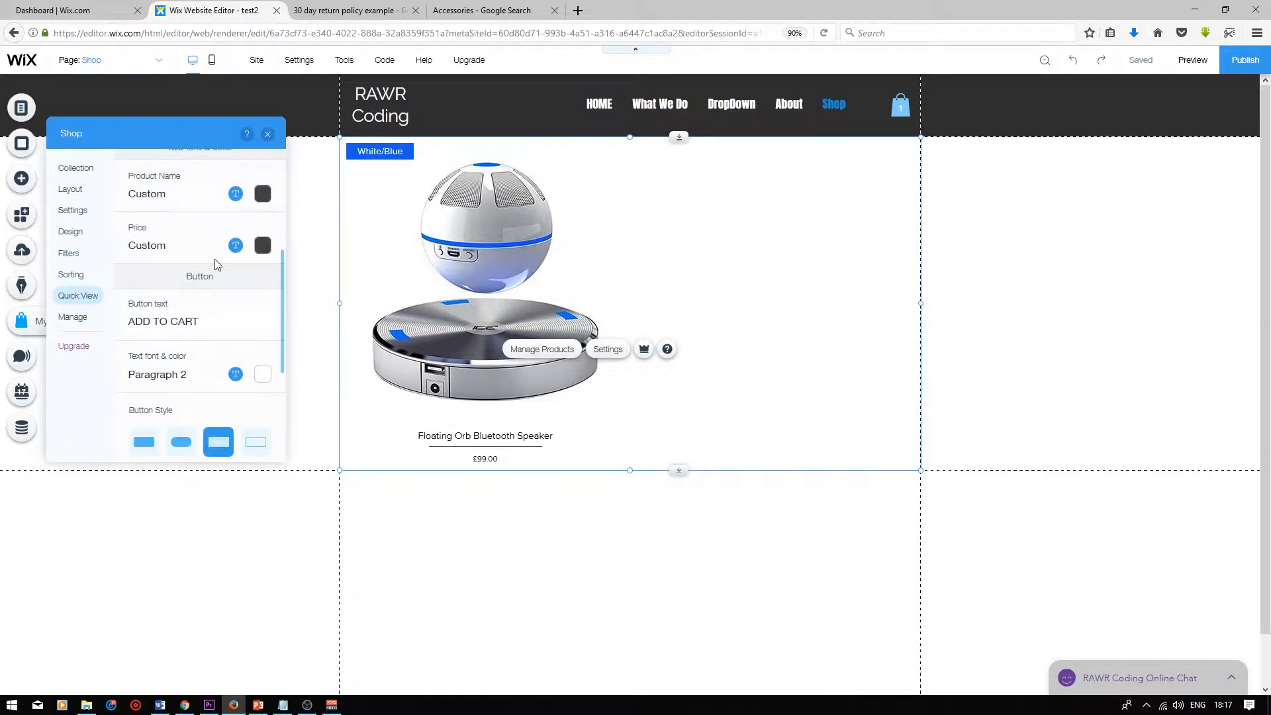
scroll(206, 243, down, 2)
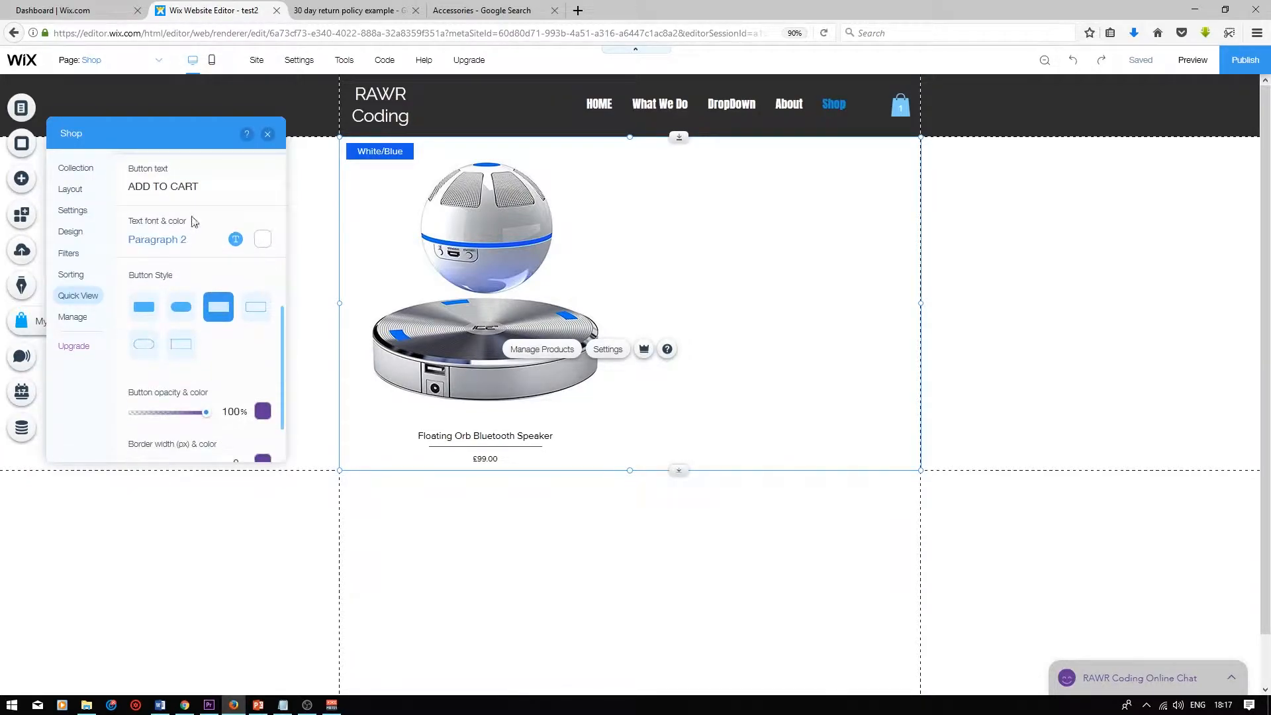
scroll(190, 198, down, 1)
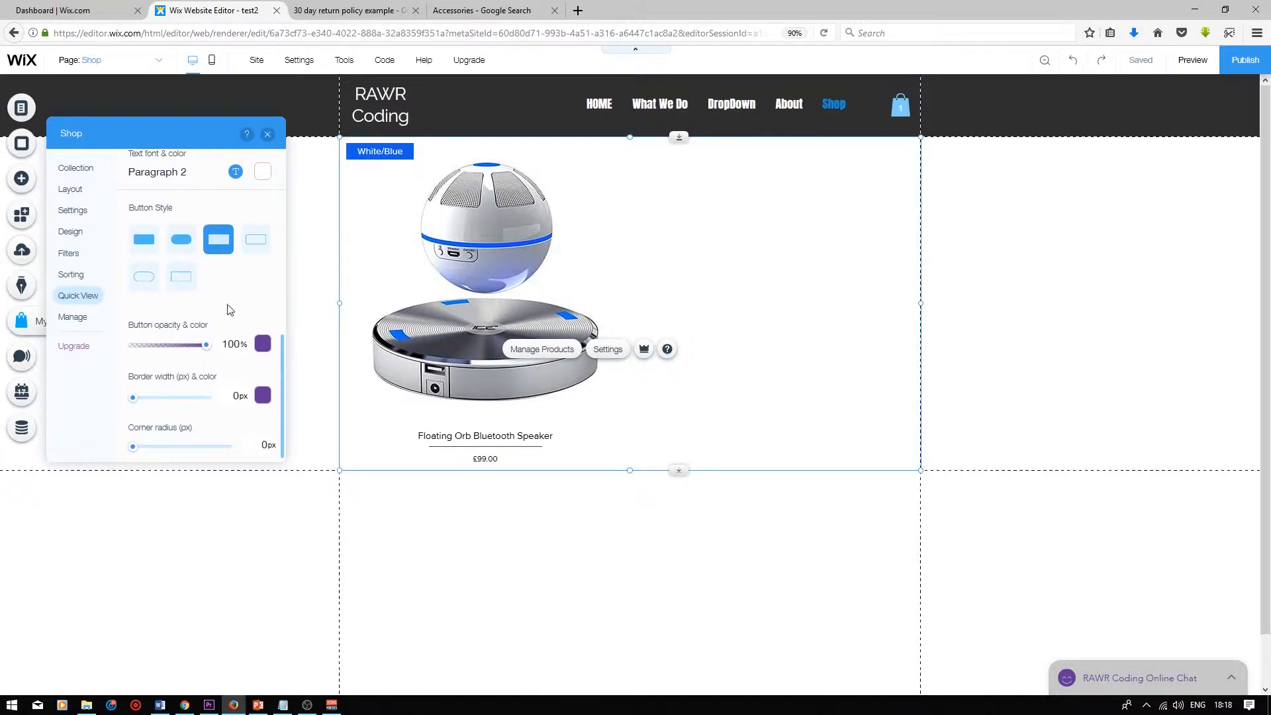
Open the store management dashboard and view its products and orders pages
click(74, 317)
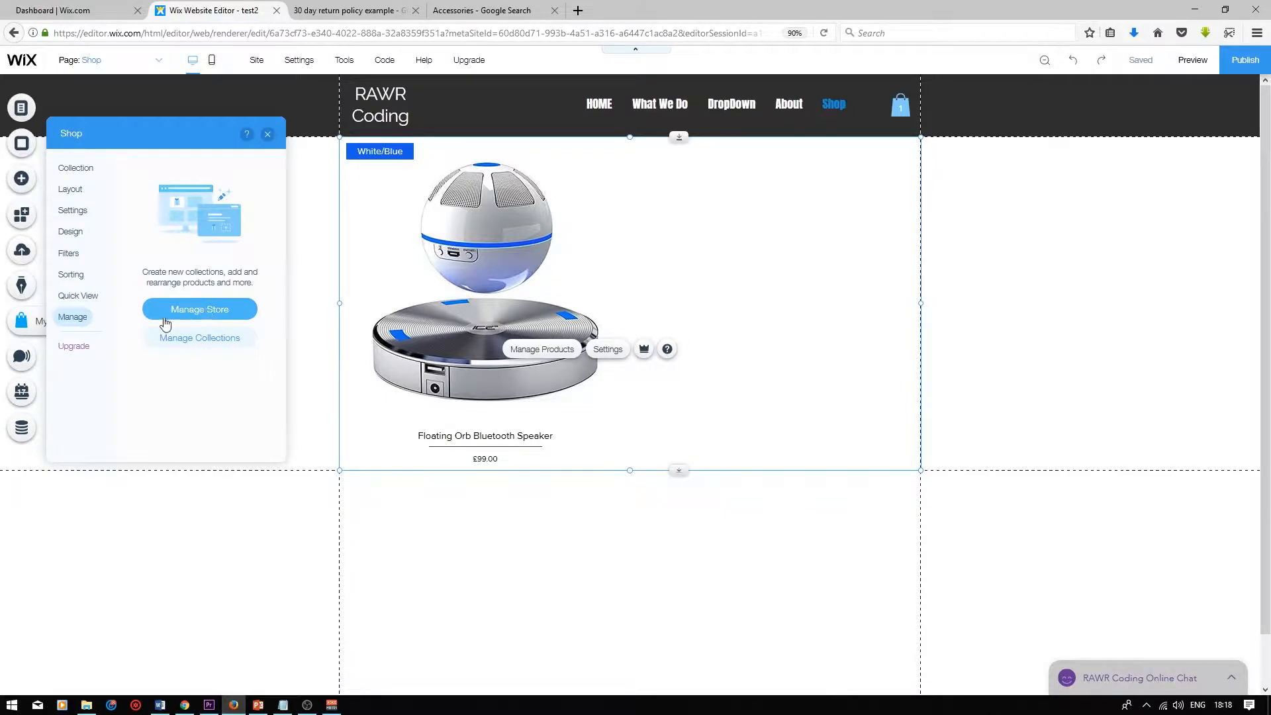
click(206, 314)
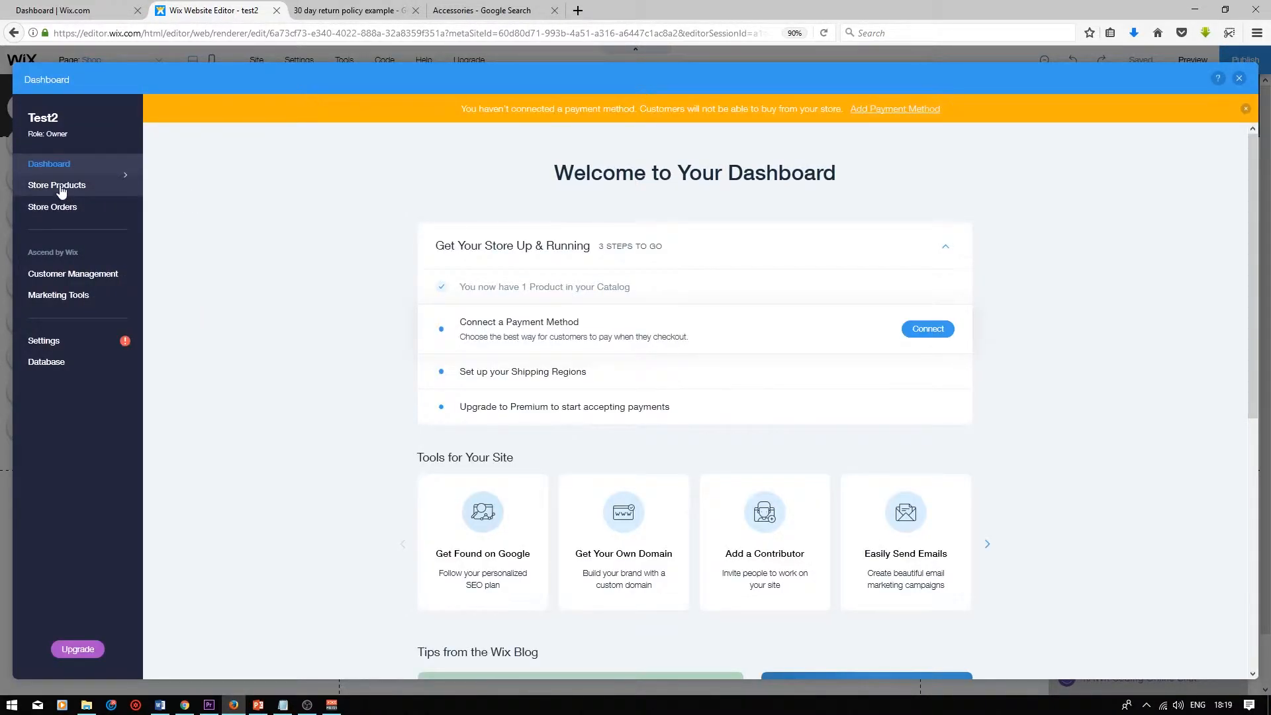
click(61, 192)
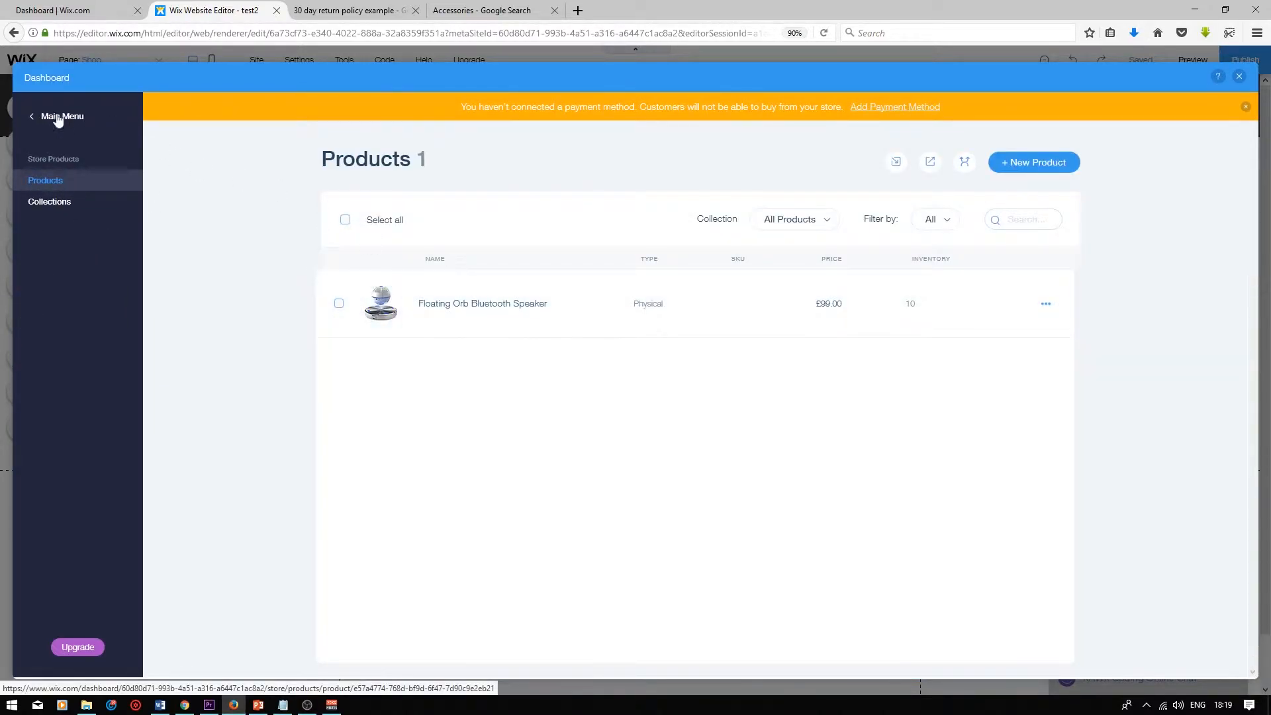
click(43, 122)
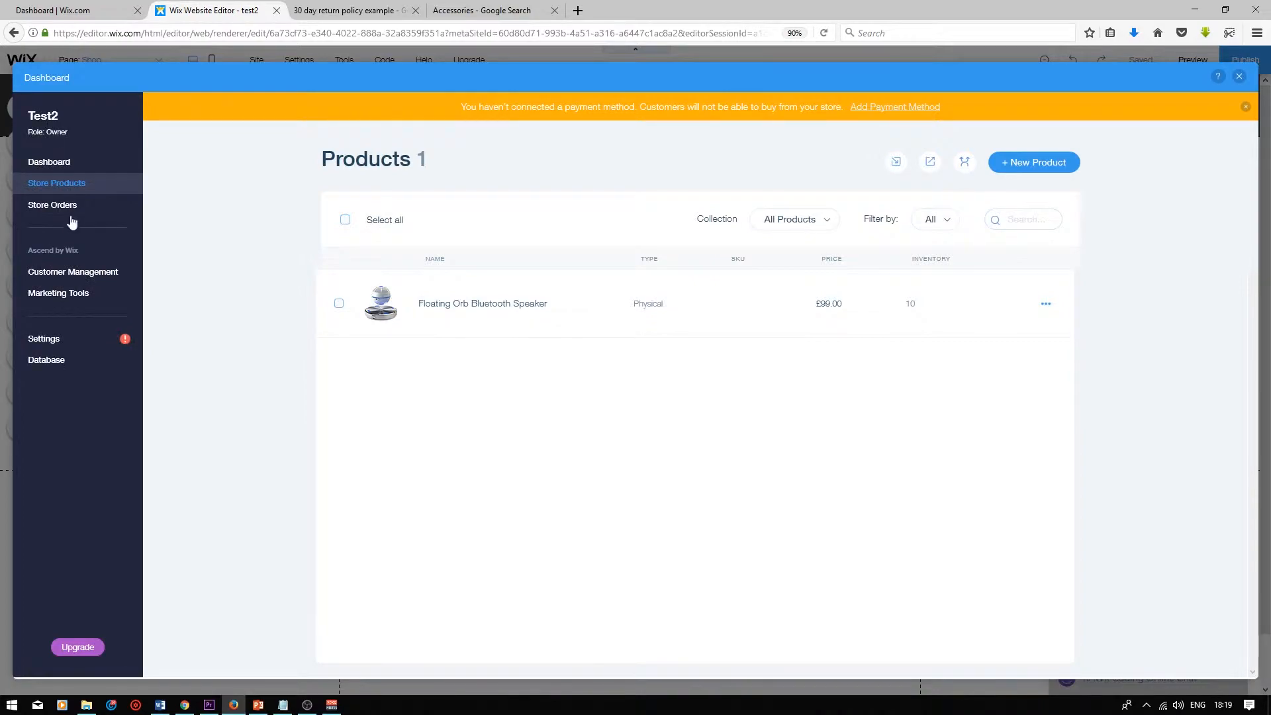
click(64, 210)
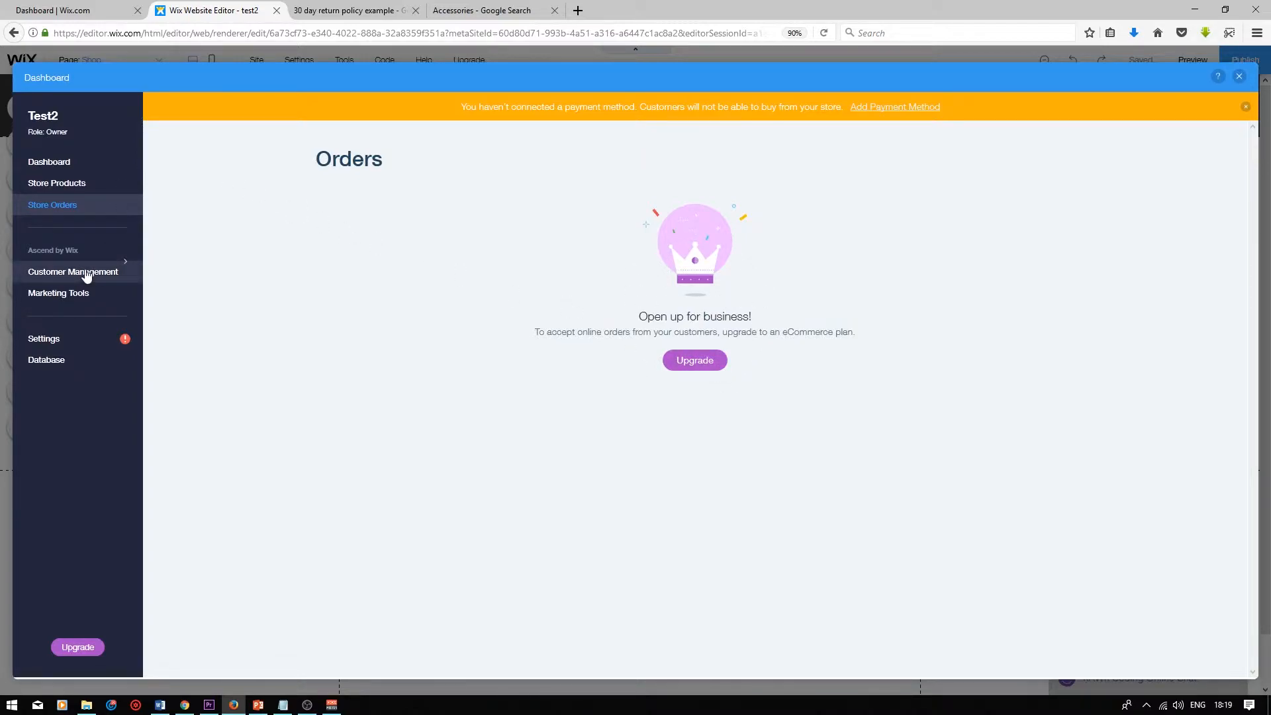
Open the Store Shipping page in the site settings
click(60, 343)
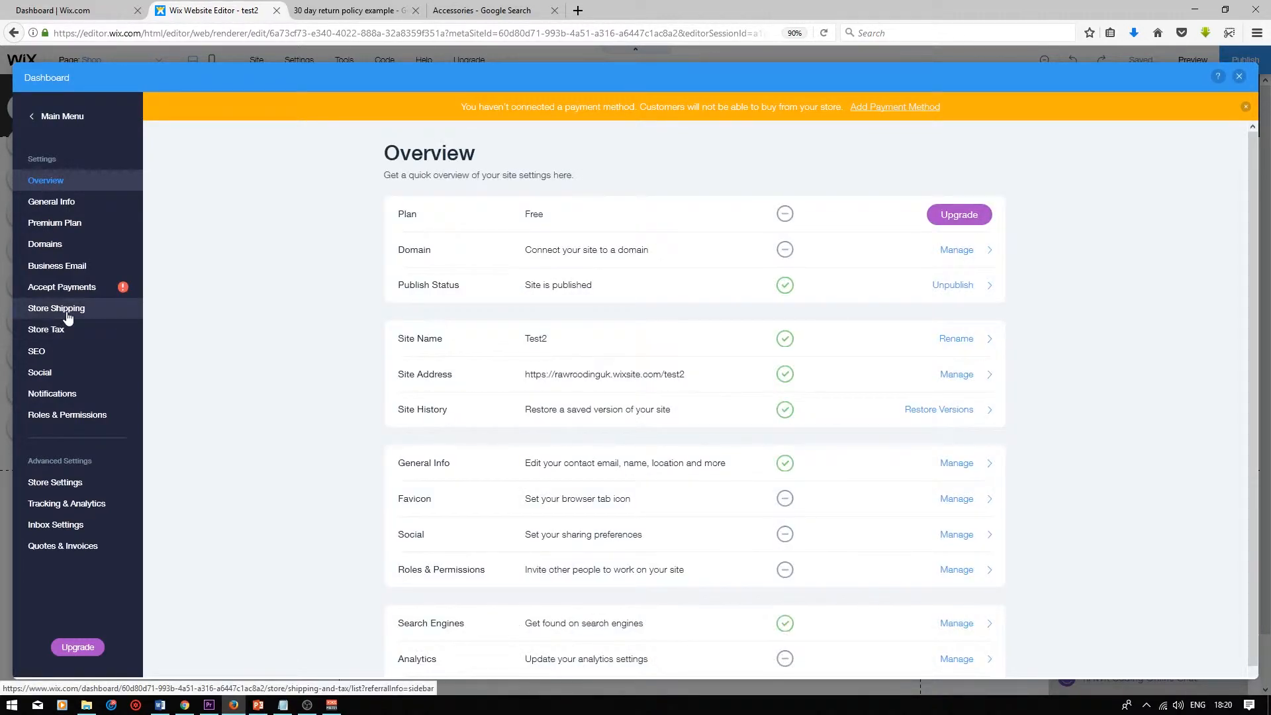
click(68, 314)
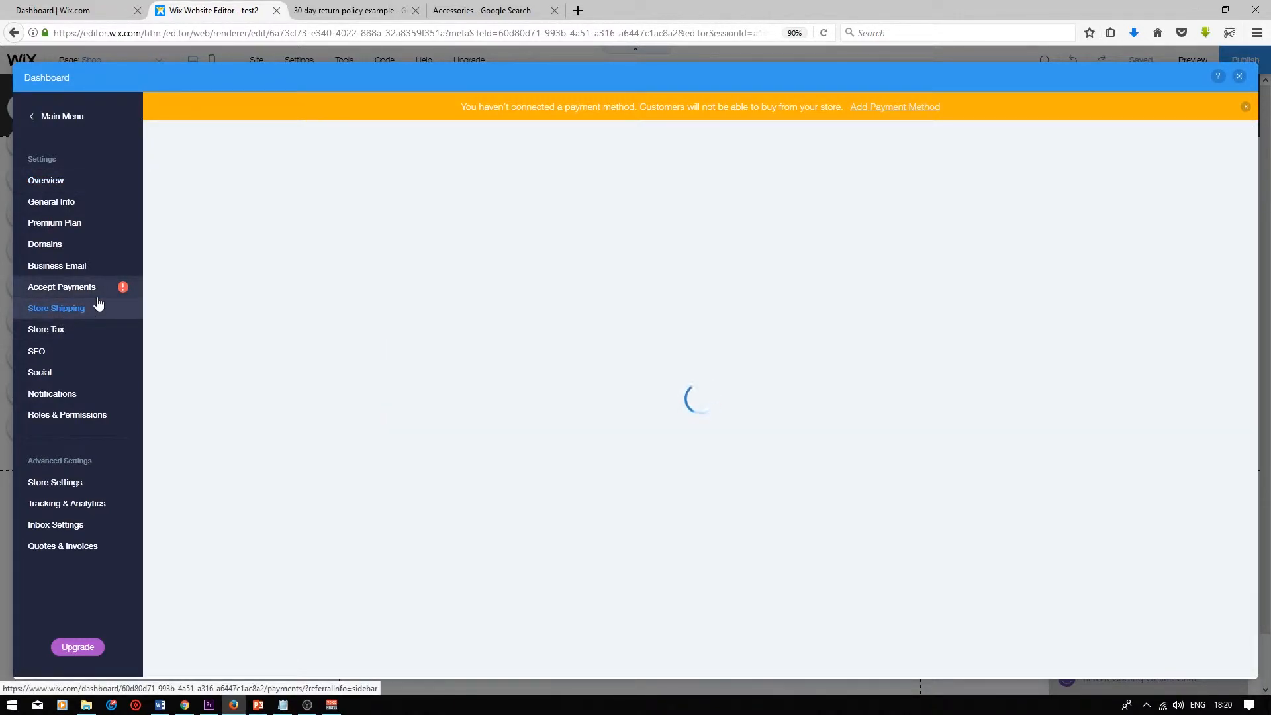